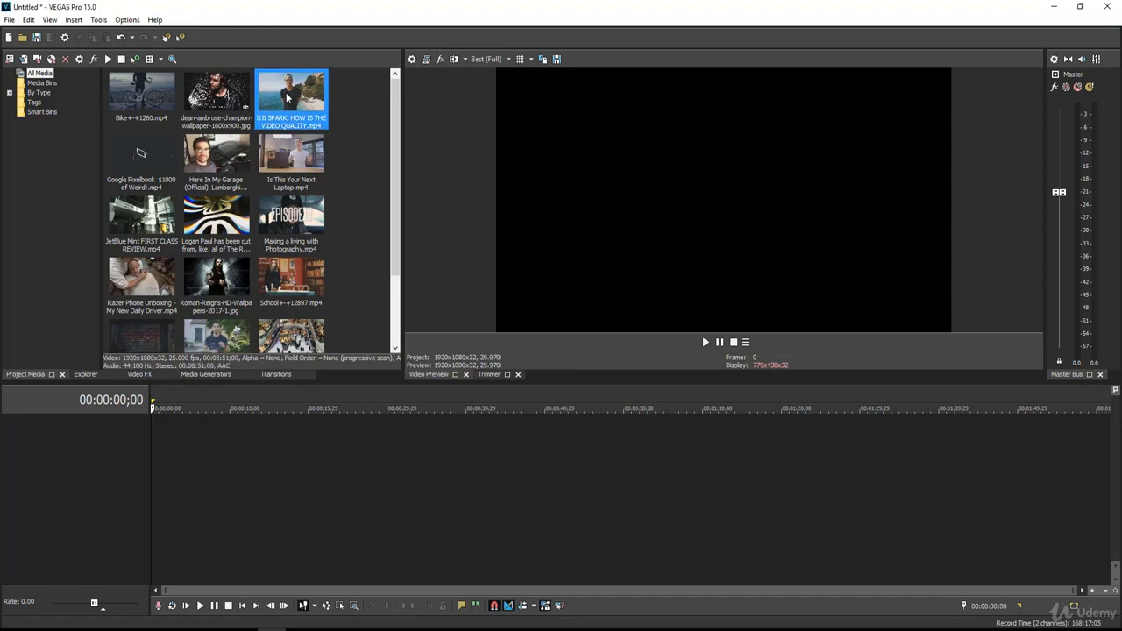
Place the 'DJI SPARK, HOW IS THE VIDEO QUALITY' clip on the timeline and scrub ahead to preview it
{"action": "left_click_drag", "start_coordinate": [289, 99], "coordinate": [147, 440]}
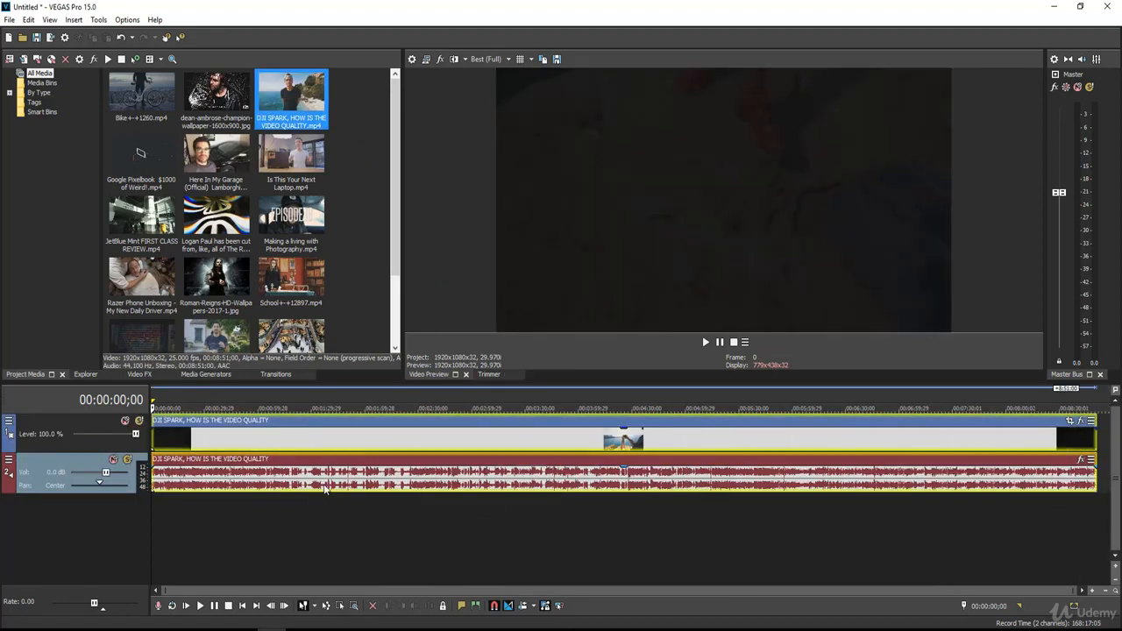
{"action": "left_click", "coordinate": [304, 445]}
{"action": "left_click_drag", "start_coordinate": [303, 436], "coordinate": [416, 459]}
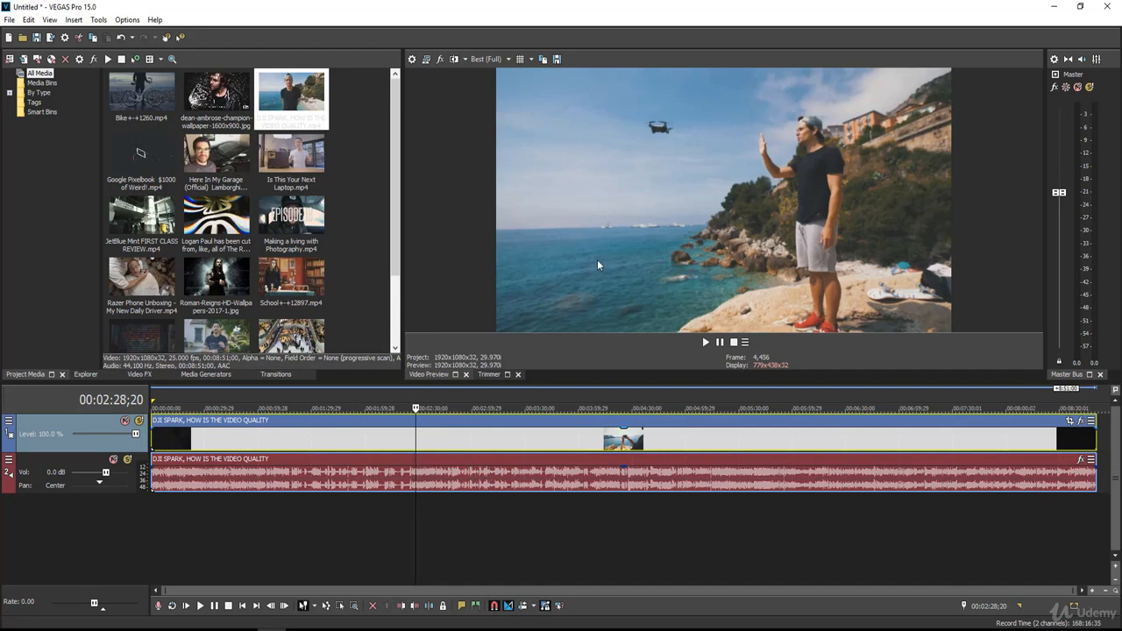
Add a new empty video track above the drone clip
{"action": "left_click", "coordinate": [270, 519]}
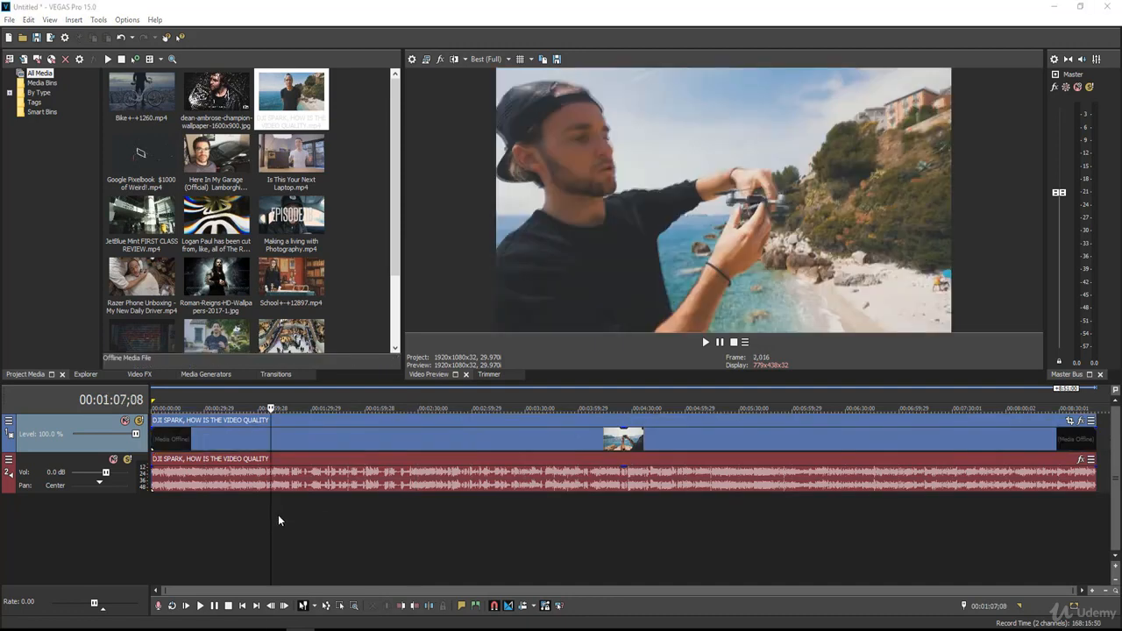
{"action": "right_click", "coordinate": [278, 514]}
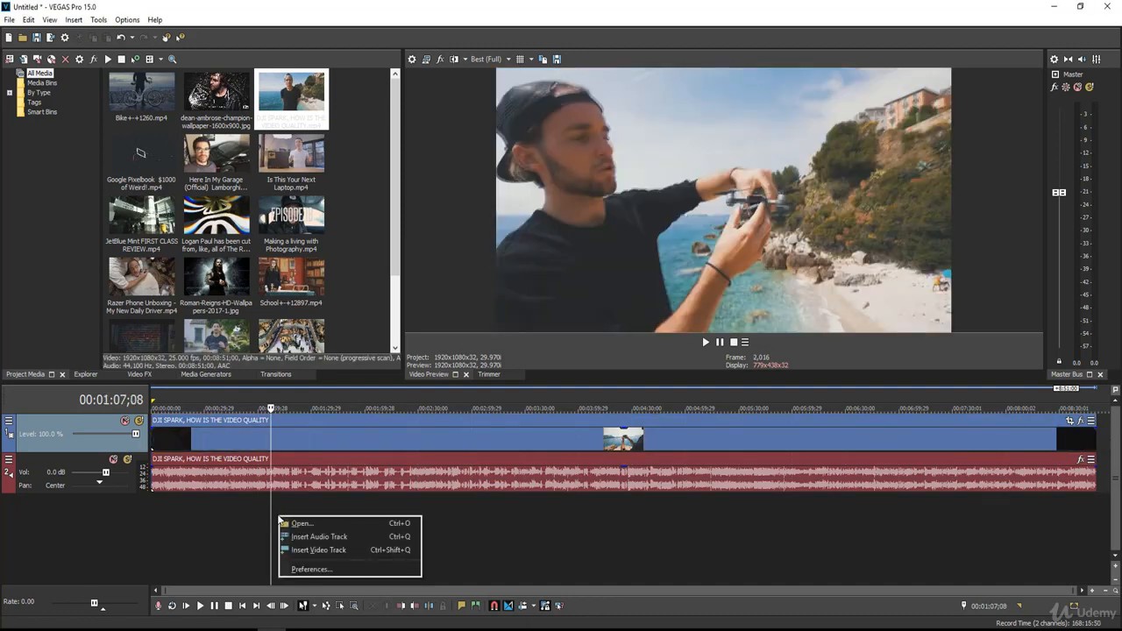
{"action": "left_click", "coordinate": [316, 550]}
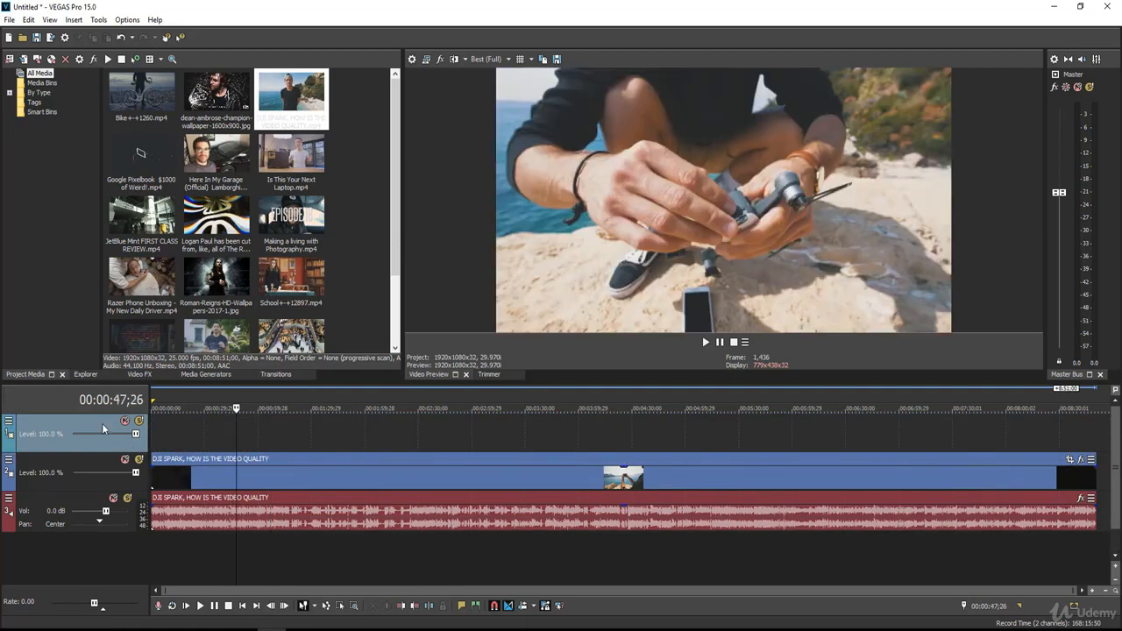
Insert a text media event with 'Sample Text' on the new video track
{"action": "right_click", "coordinate": [267, 430]}
{"action": "left_click", "coordinate": [258, 429]}
{"action": "right_click", "coordinate": [257, 429]}
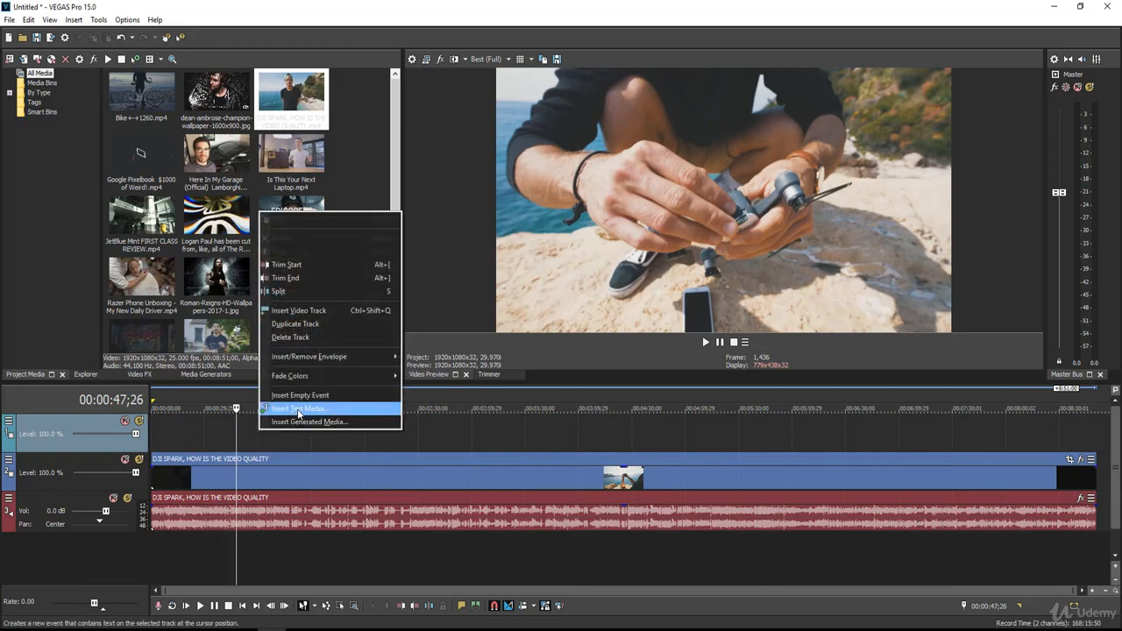
{"action": "left_click", "coordinate": [298, 409]}
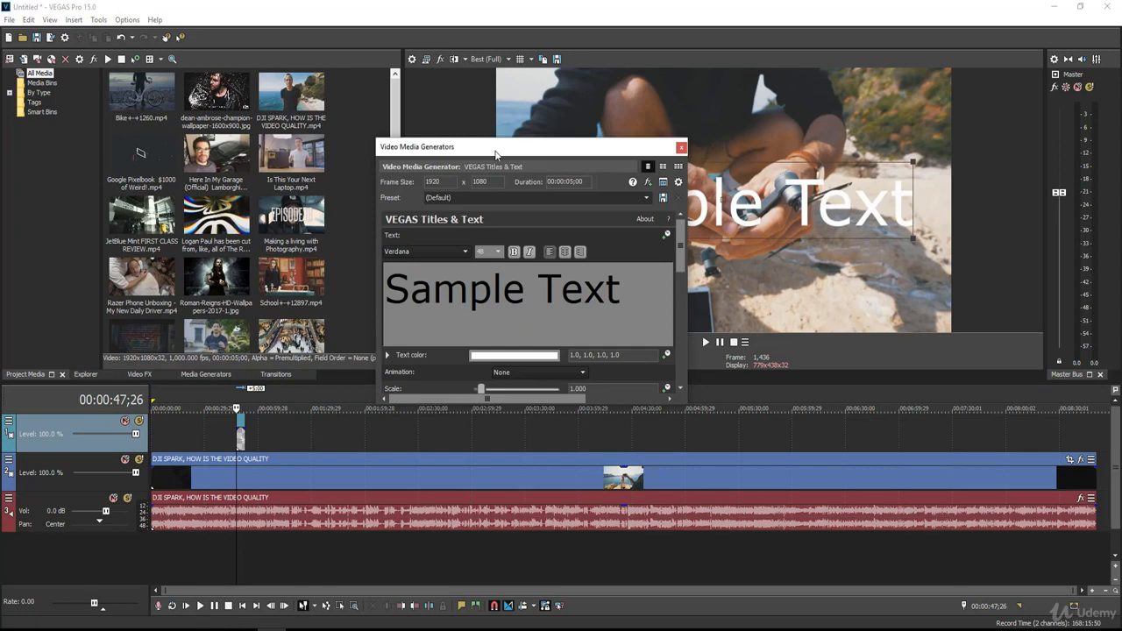
Replace the 'Sample Text' placeholder with 'DJI Spark Review' and select the whole line
{"action": "left_click_drag", "start_coordinate": [495, 155], "coordinate": [434, 167]}
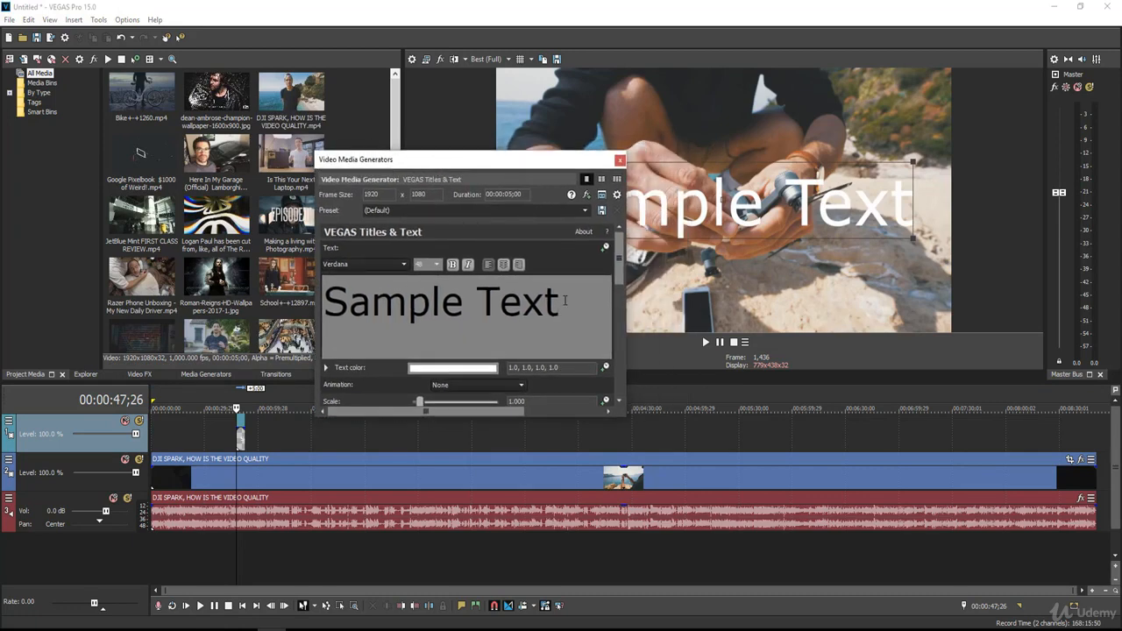
{"action": "left_click_drag", "start_coordinate": [571, 301], "coordinate": [365, 297]}
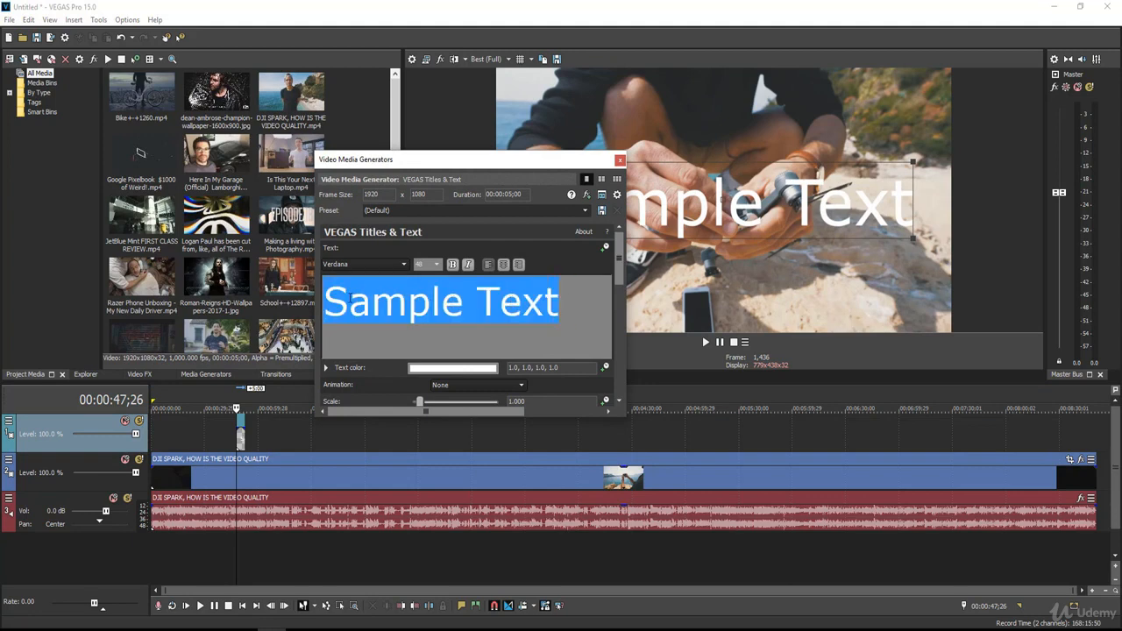
{"action": "key", "text": "Delete"}
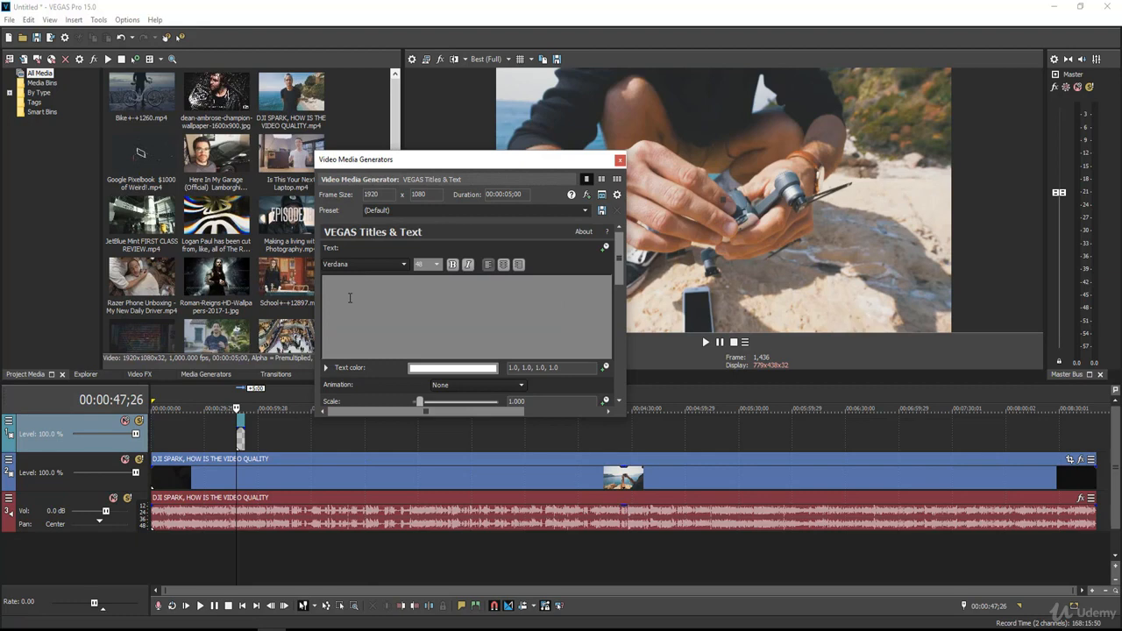
{"action": "type", "text": "DJI"}
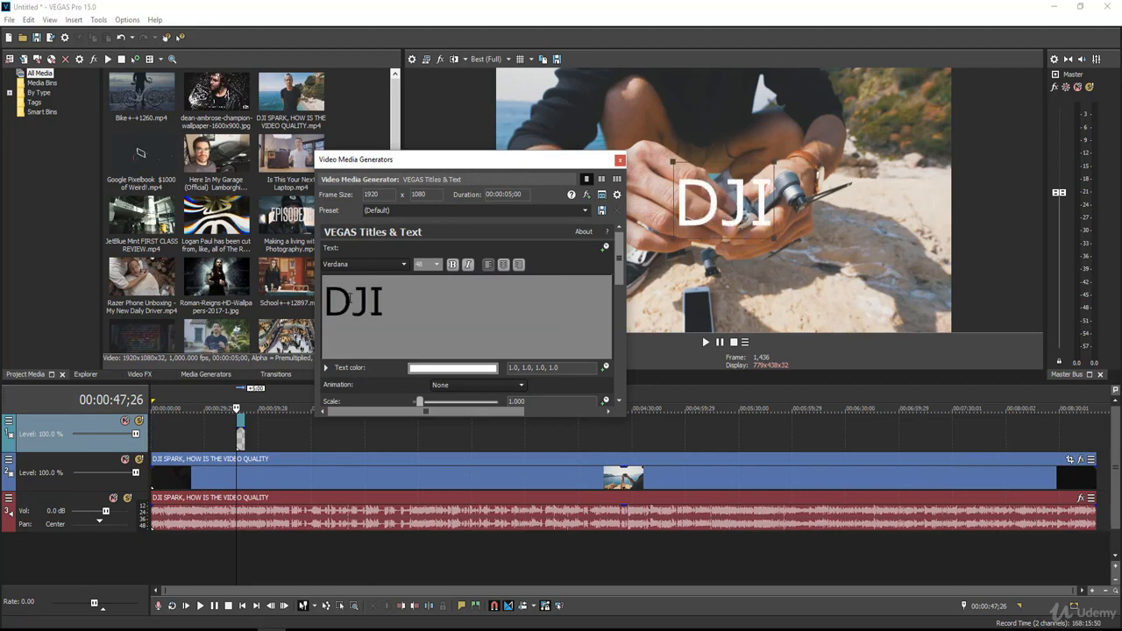
{"action": "type", "text": " S"}
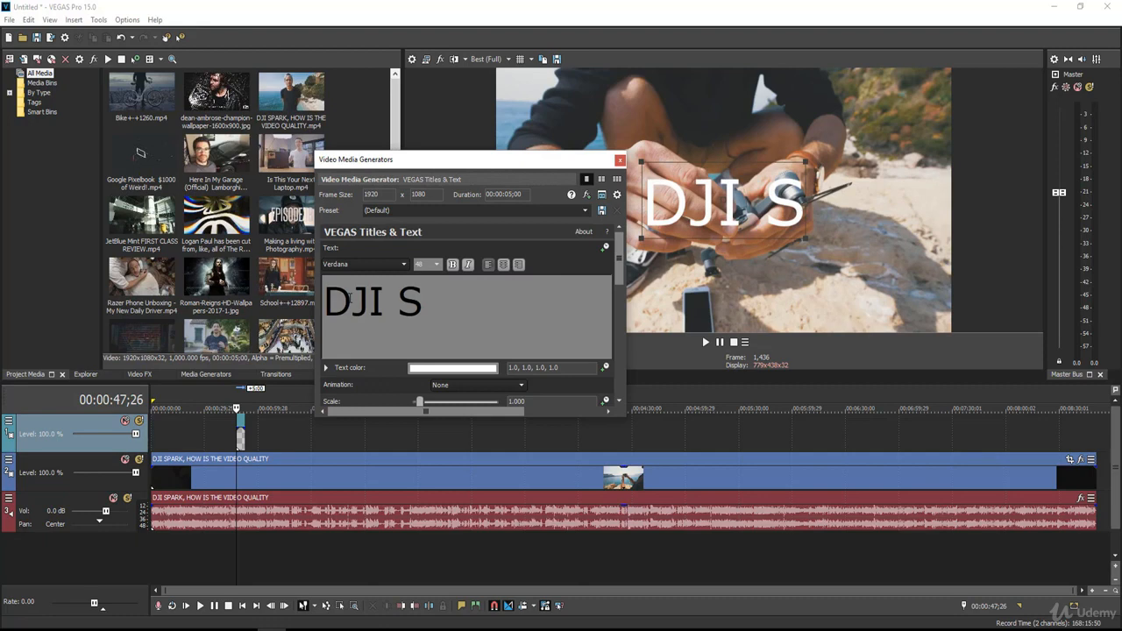
{"action": "type", "text": "park R"}
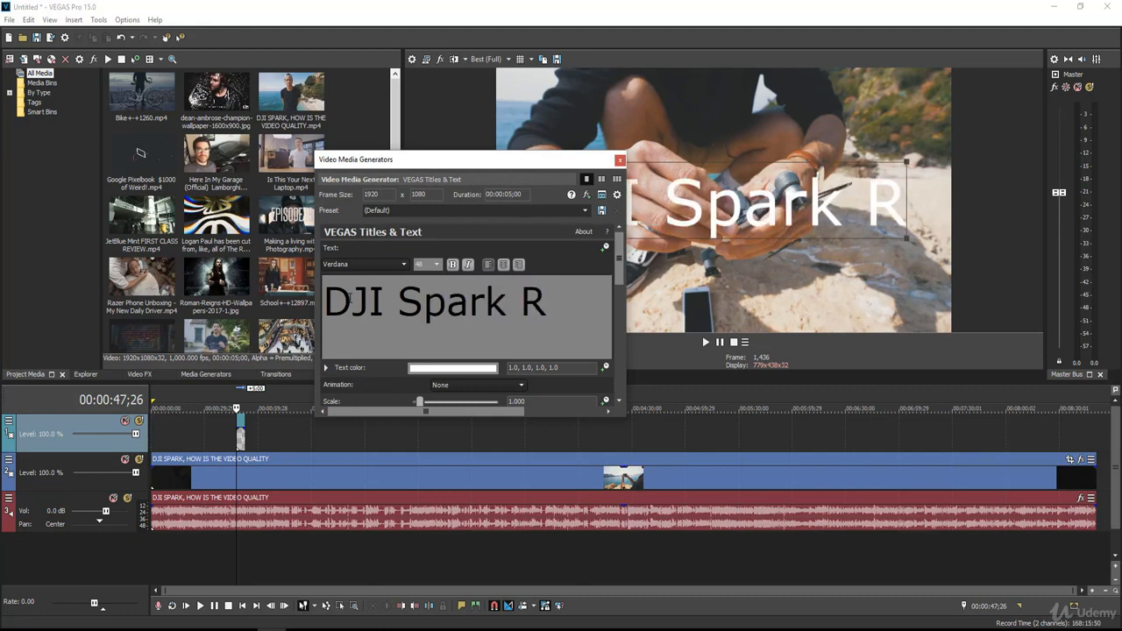
{"action": "type", "text": "eview"}
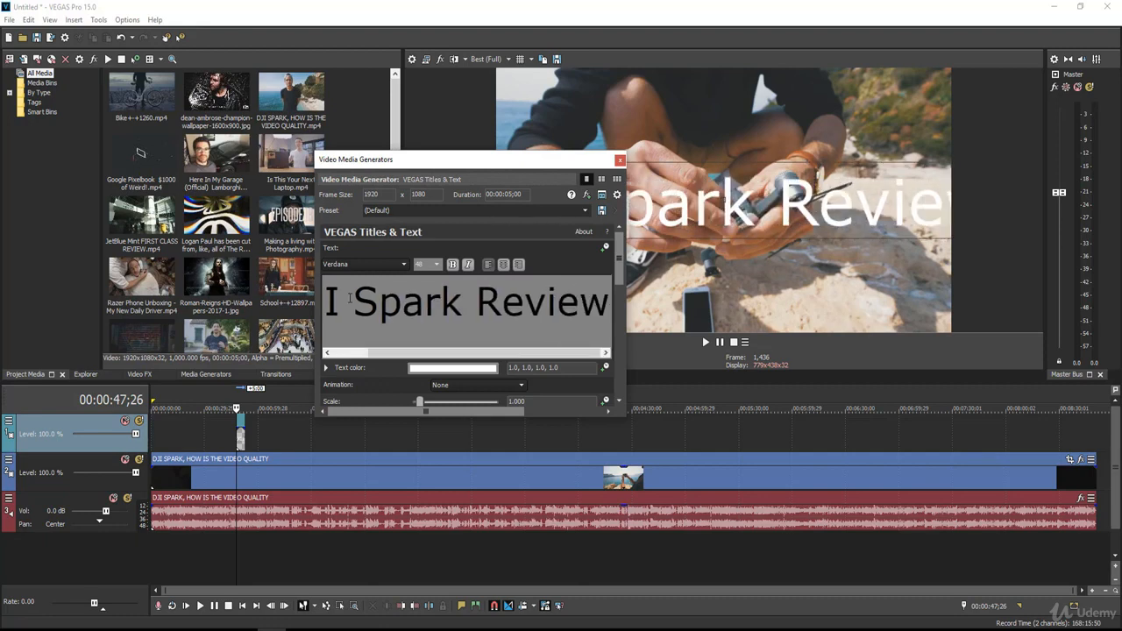
{"action": "key", "text": "ctrl+a"}
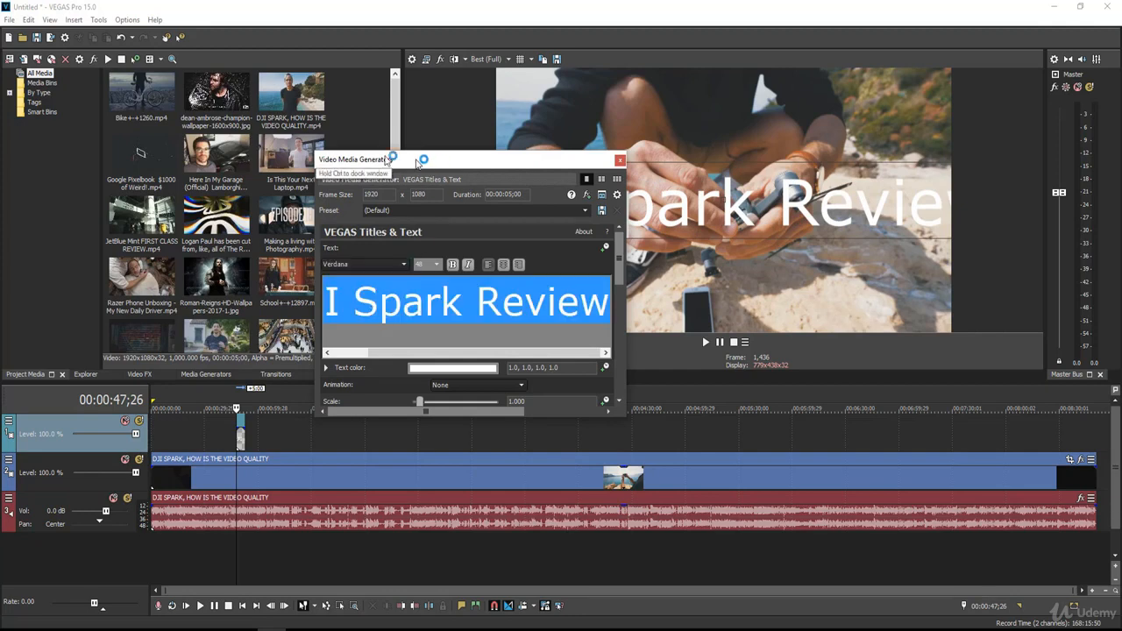
Change the title font to American Captain, after briefly trying Modern No. 20
{"action": "left_click_drag", "start_coordinate": [426, 160], "coordinate": [265, 144]}
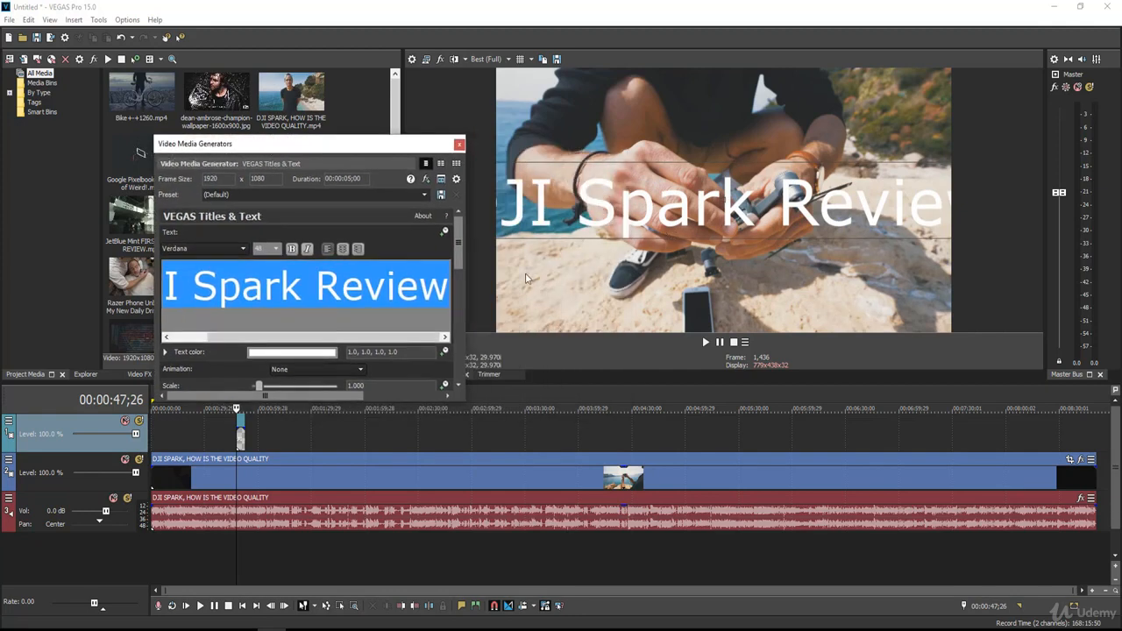
{"action": "left_click", "coordinate": [221, 250]}
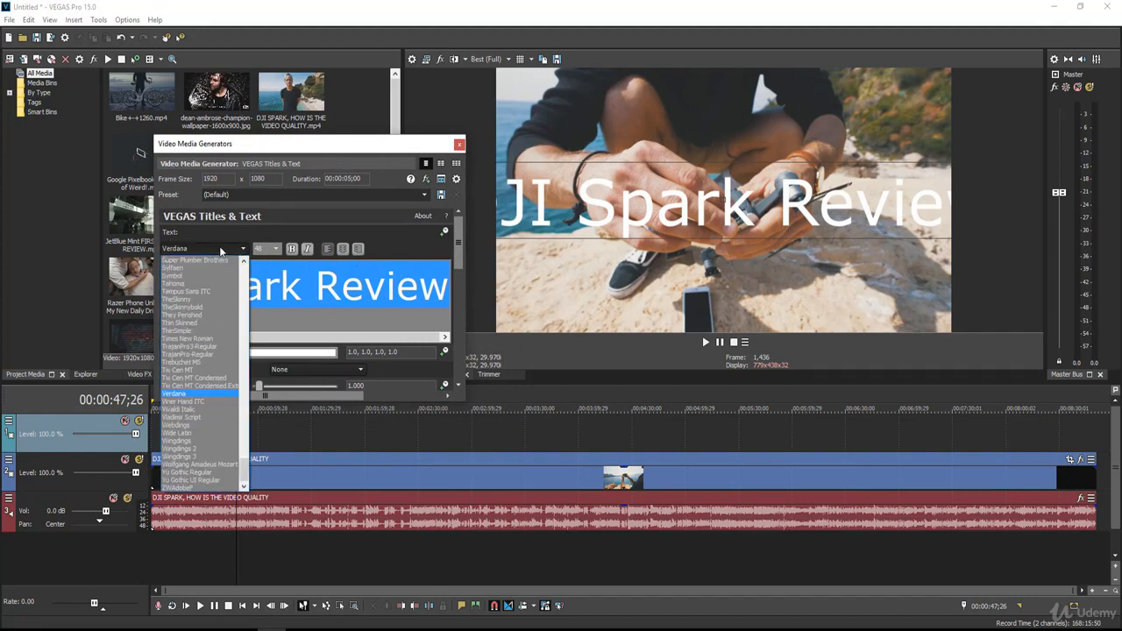
{"action": "scroll", "coordinate": [214, 337], "scroll_direction": "up", "scroll_amount": 15}
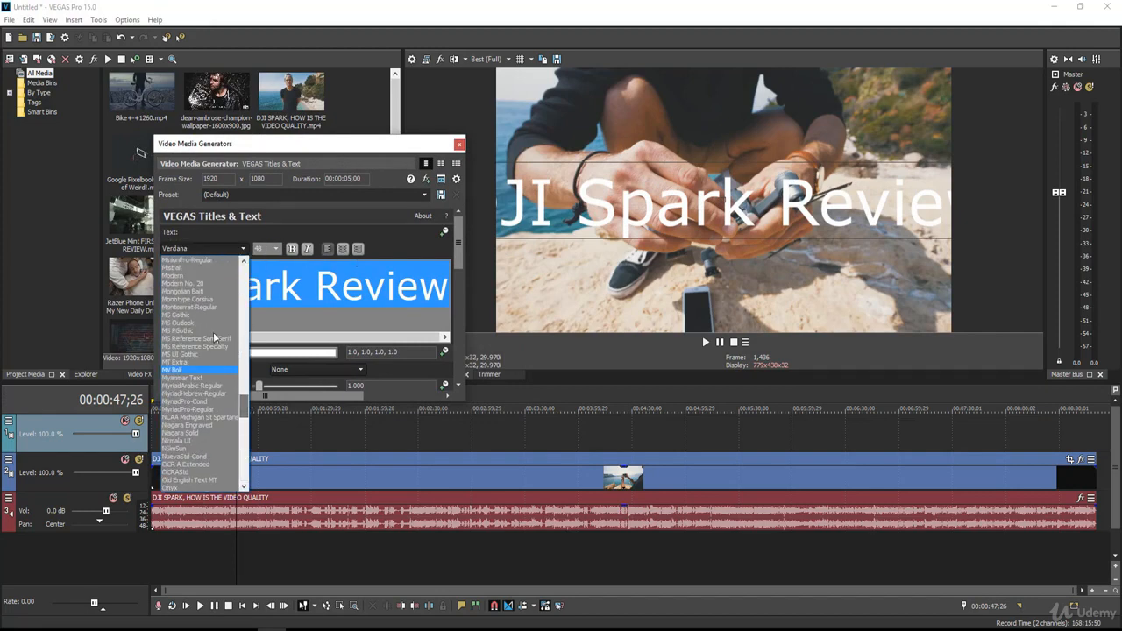
{"action": "left_click", "coordinate": [204, 284]}
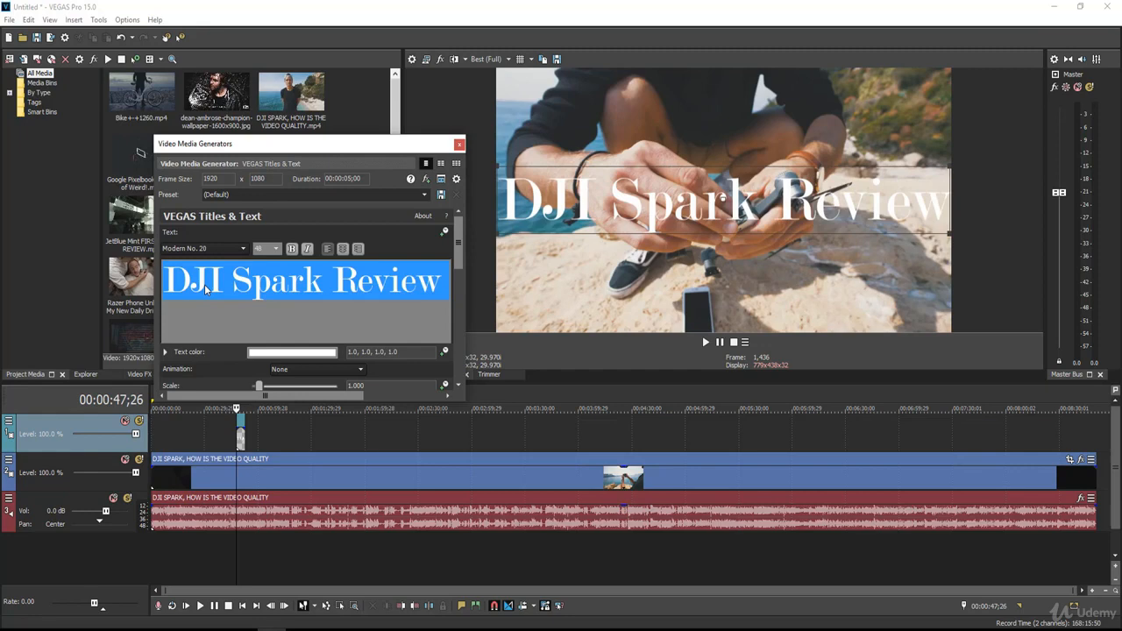
{"action": "left_click", "coordinate": [242, 248]}
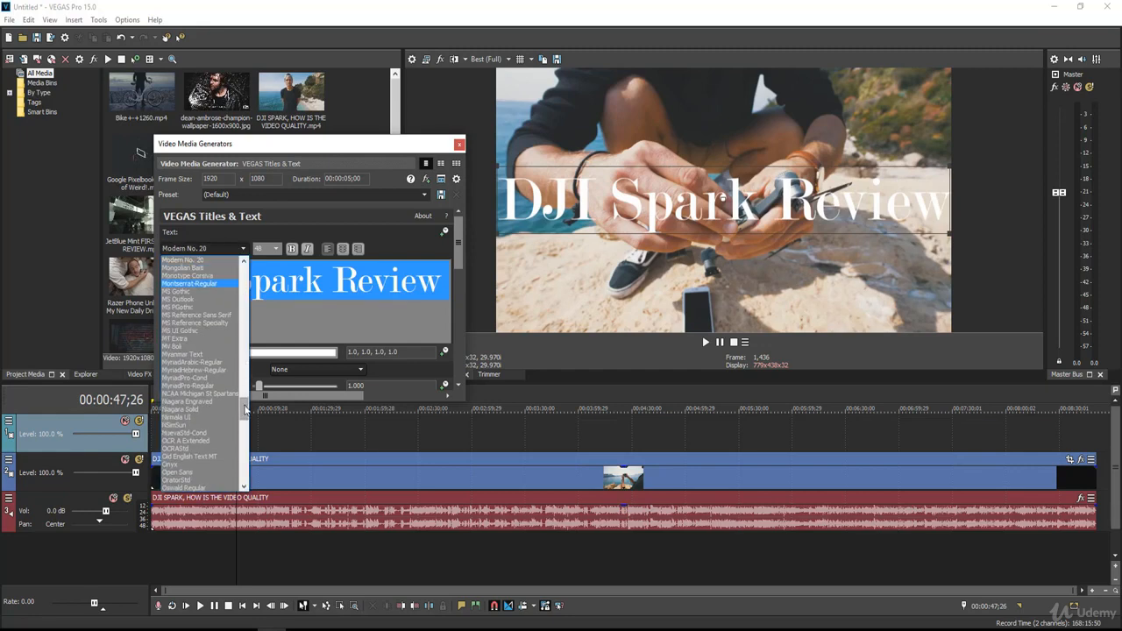
{"action": "left_click_drag", "start_coordinate": [244, 407], "coordinate": [245, 413]}
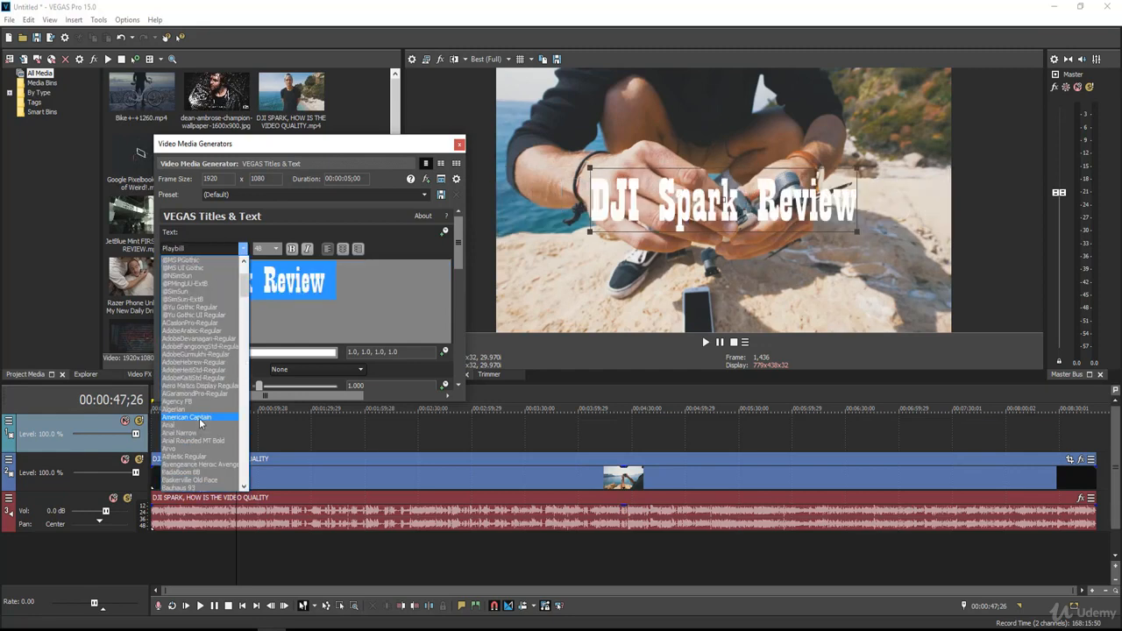
{"action": "left_click", "coordinate": [199, 418]}
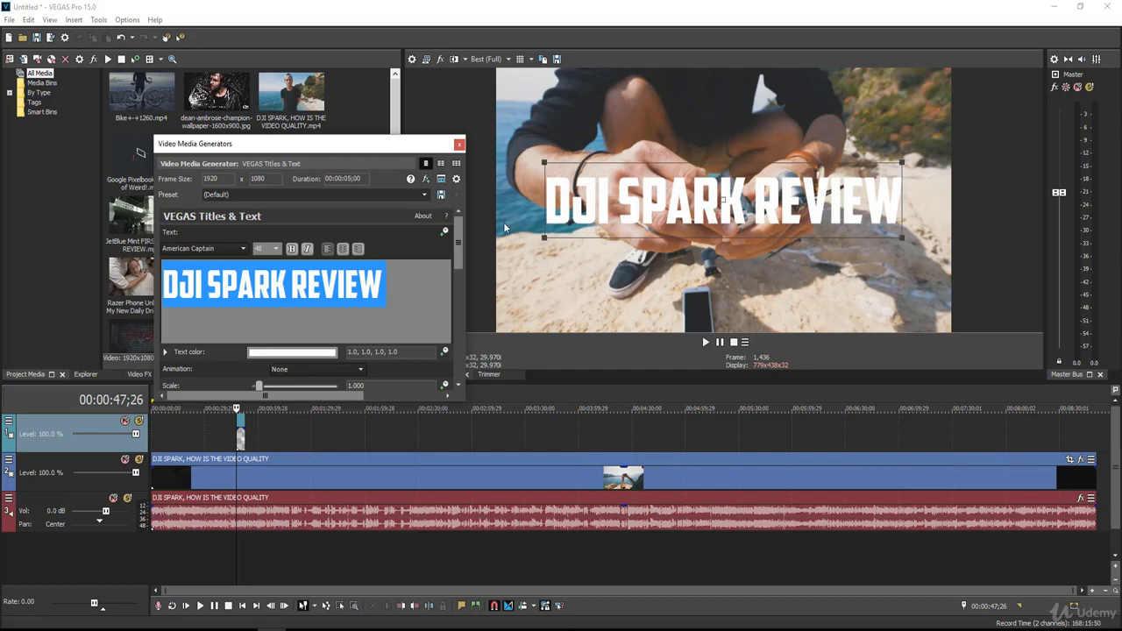
Set the title font size to 36
{"action": "left_click_drag", "start_coordinate": [457, 246], "coordinate": [457, 238]}
{"action": "left_click", "coordinate": [275, 249]}
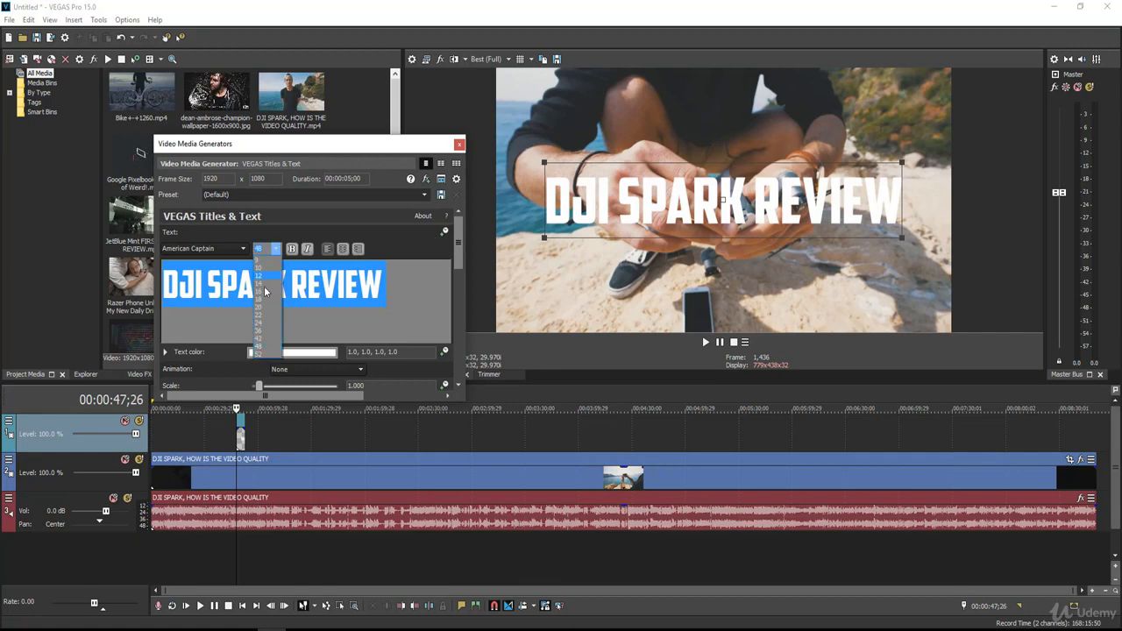
{"action": "left_click", "coordinate": [263, 309]}
{"action": "left_click", "coordinate": [274, 249]}
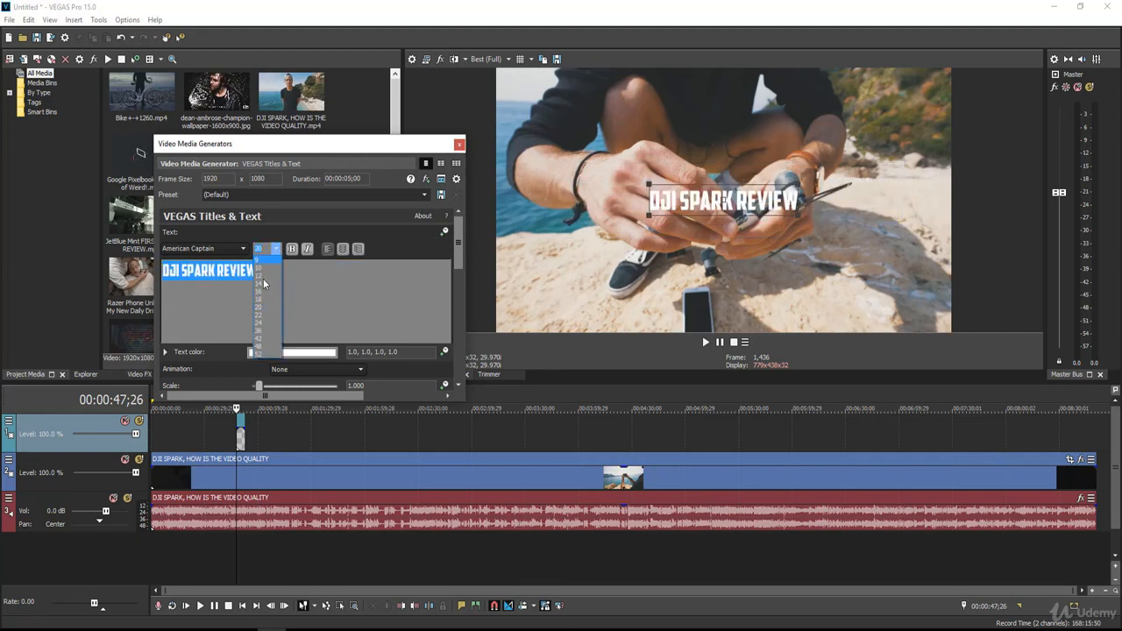
{"action": "left_click", "coordinate": [257, 333]}
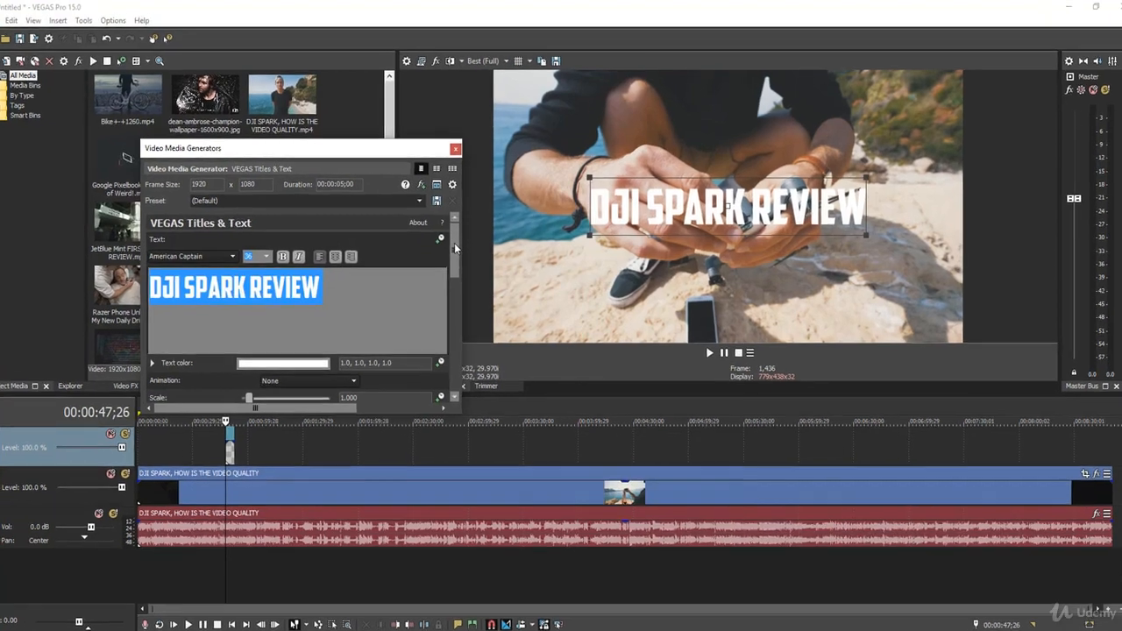
Show the title's text colour settings and try pink tints
{"action": "left_click_drag", "start_coordinate": [459, 242], "coordinate": [459, 252]}
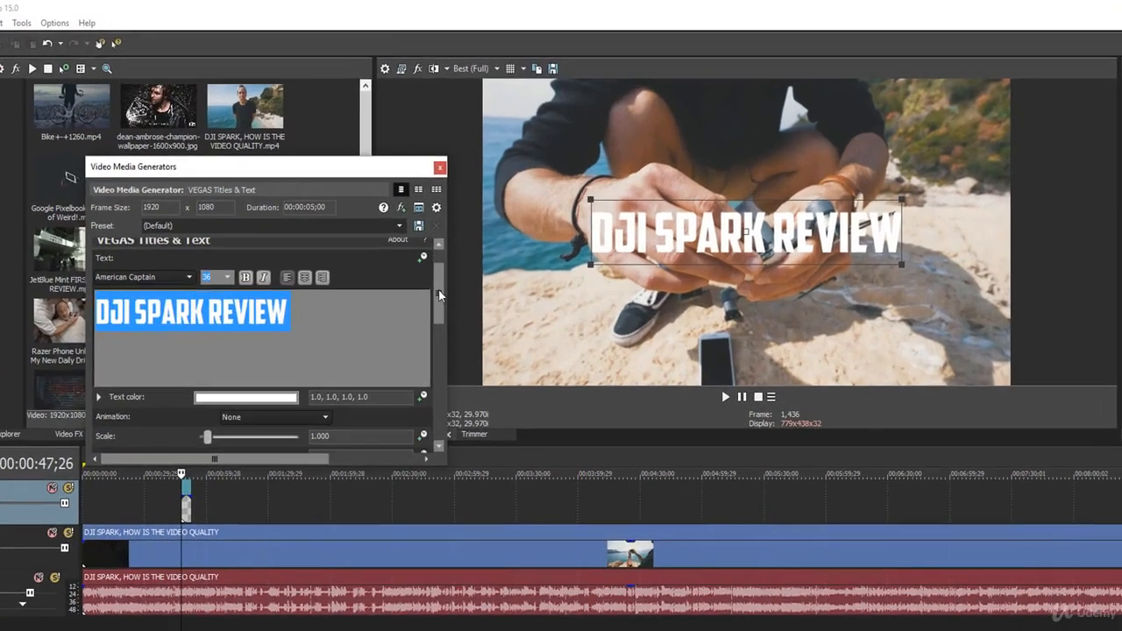
{"action": "left_click_drag", "start_coordinate": [439, 295], "coordinate": [436, 333]}
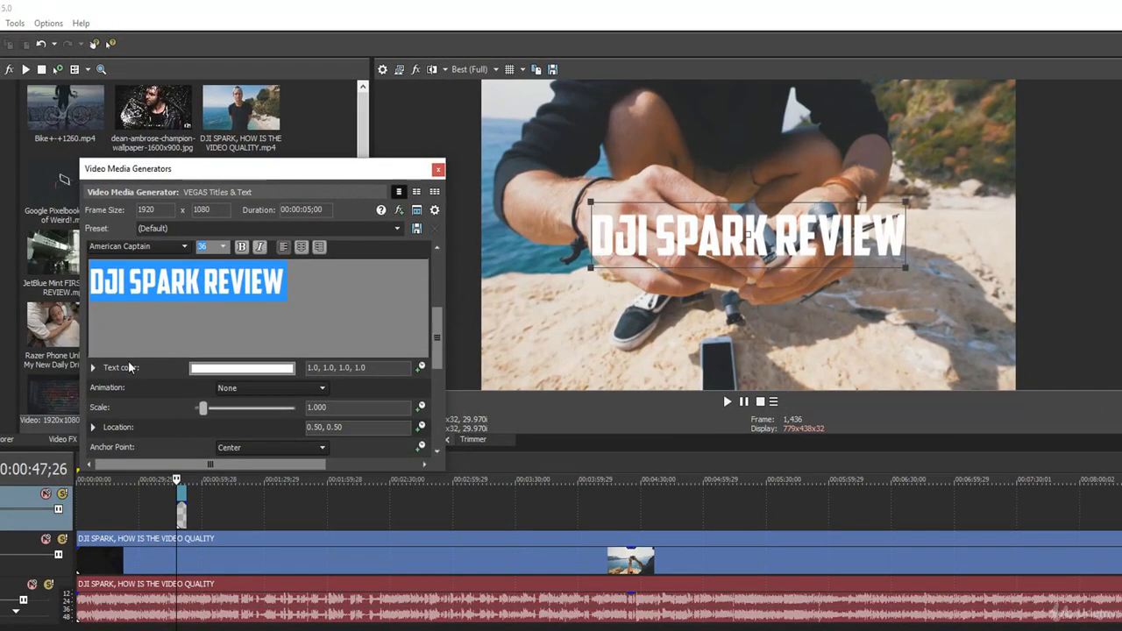
{"action": "left_click", "coordinate": [93, 368]}
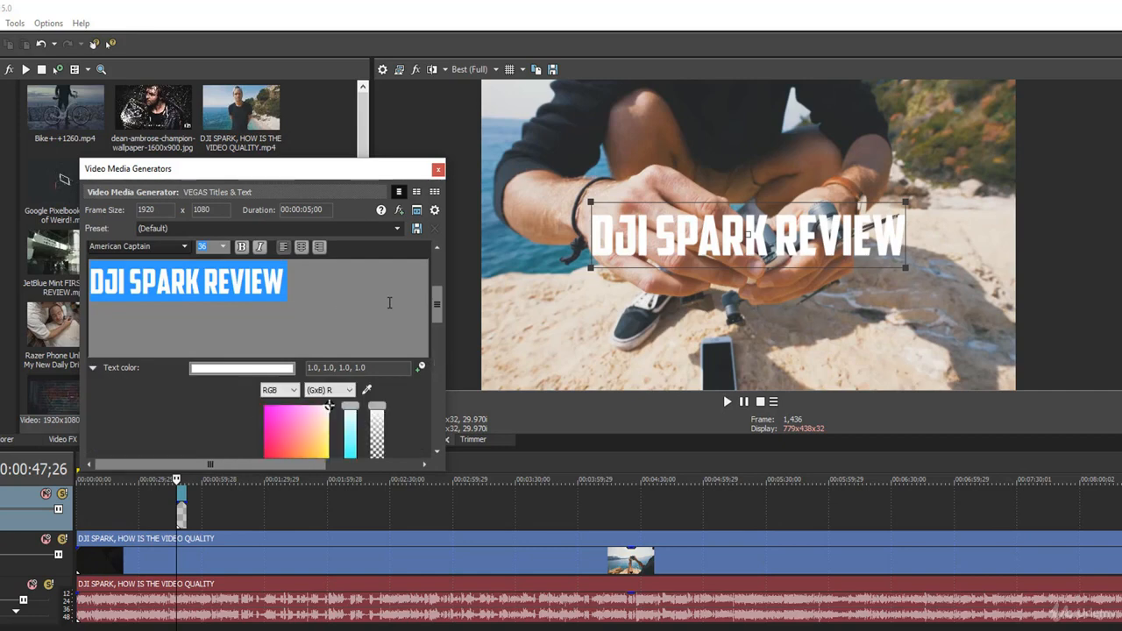
{"action": "left_click_drag", "start_coordinate": [439, 304], "coordinate": [433, 348]}
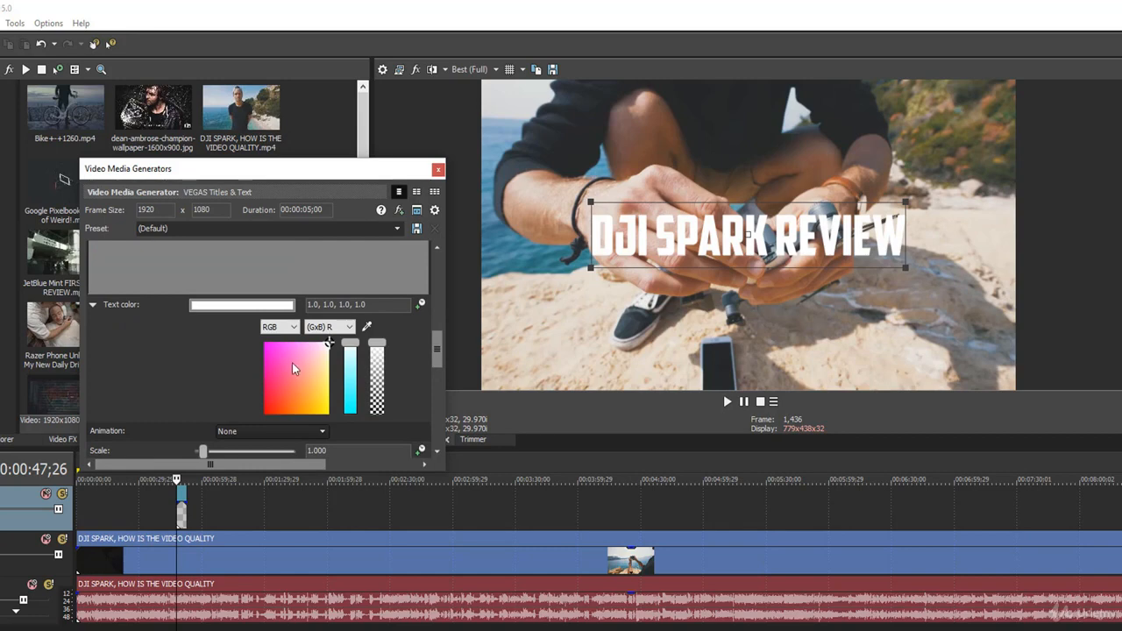
{"action": "left_click", "coordinate": [324, 344]}
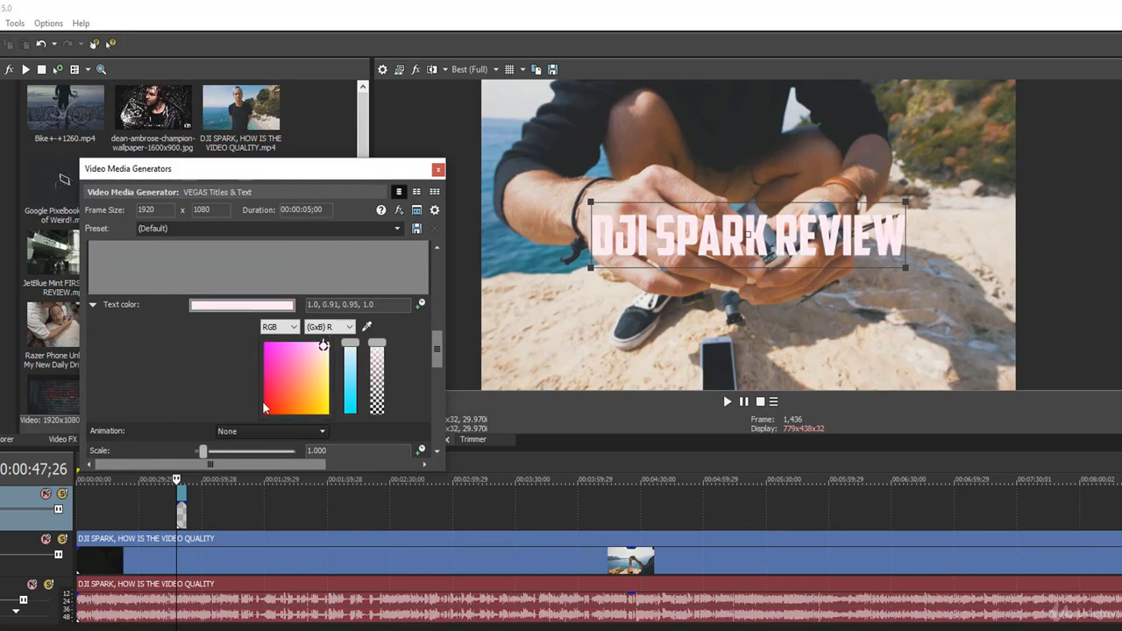
{"action": "mouse_move", "coordinate": [285, 376]}
{"action": "left_mouse_down"}
{"action": "mouse_move", "coordinate": [271, 405]}
{"action": "mouse_move", "coordinate": [274, 393]}
{"action": "left_mouse_up"}
{"action": "left_click", "coordinate": [326, 345]}
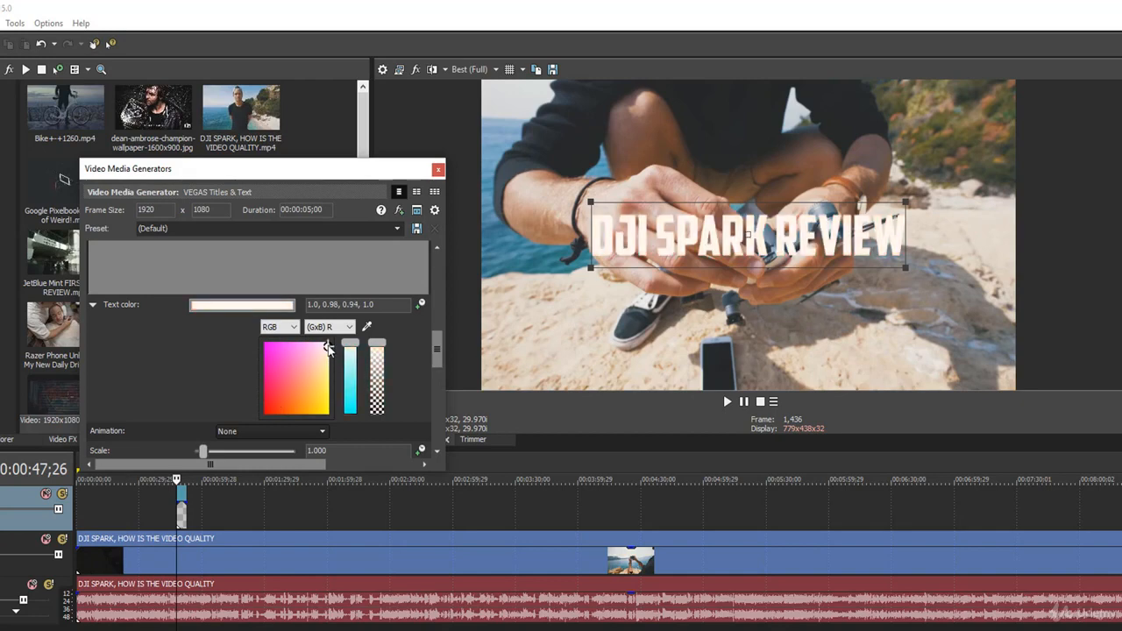
Set the title text colour to near-white (1.0, 0.99, 0.99, 1.0) in the colour picker
{"action": "left_click", "coordinate": [265, 306]}
{"action": "left_click", "coordinate": [246, 357]}
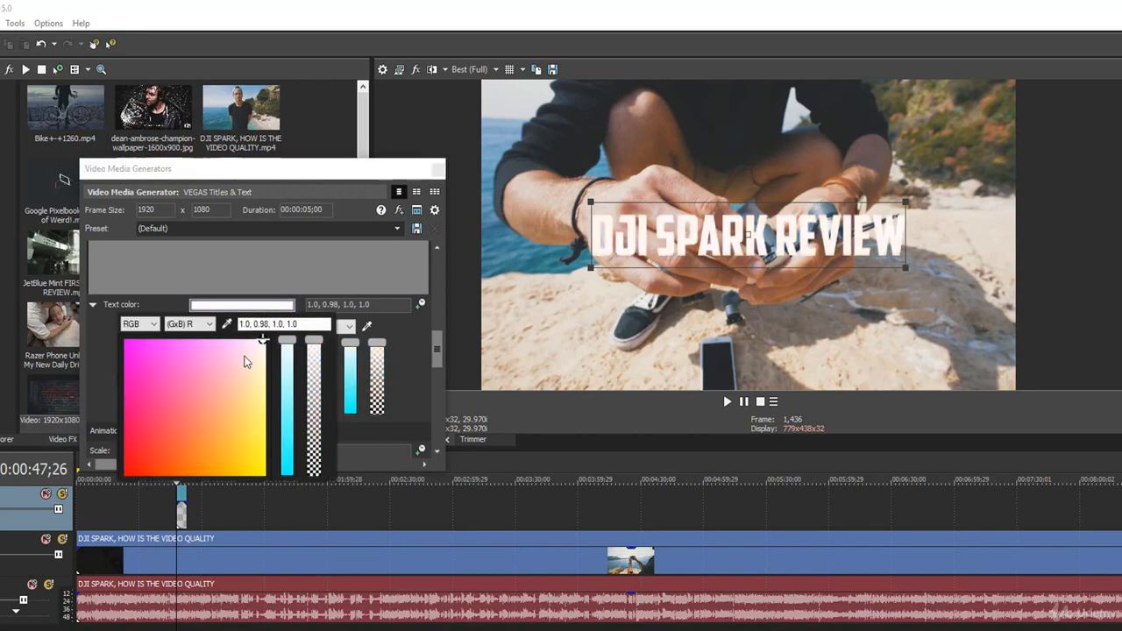
{"action": "left_click", "coordinate": [153, 421]}
{"action": "left_click_drag", "start_coordinate": [155, 422], "coordinate": [264, 340]}
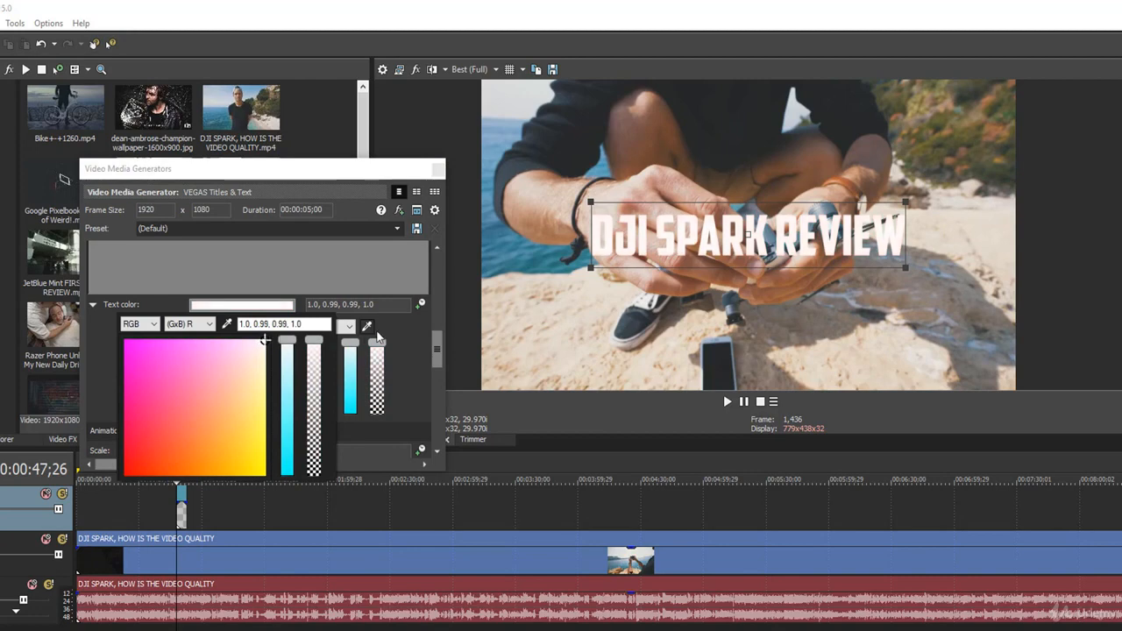
{"action": "left_click", "coordinate": [418, 349]}
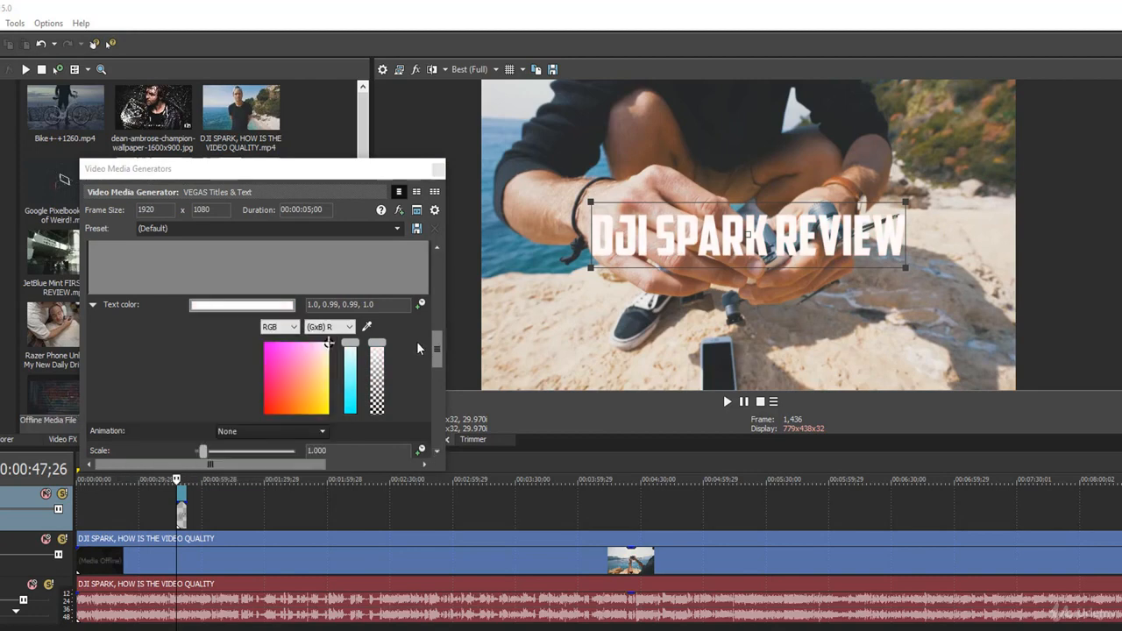
{"action": "scroll", "coordinate": [418, 349], "scroll_direction": "down", "scroll_amount": 3}
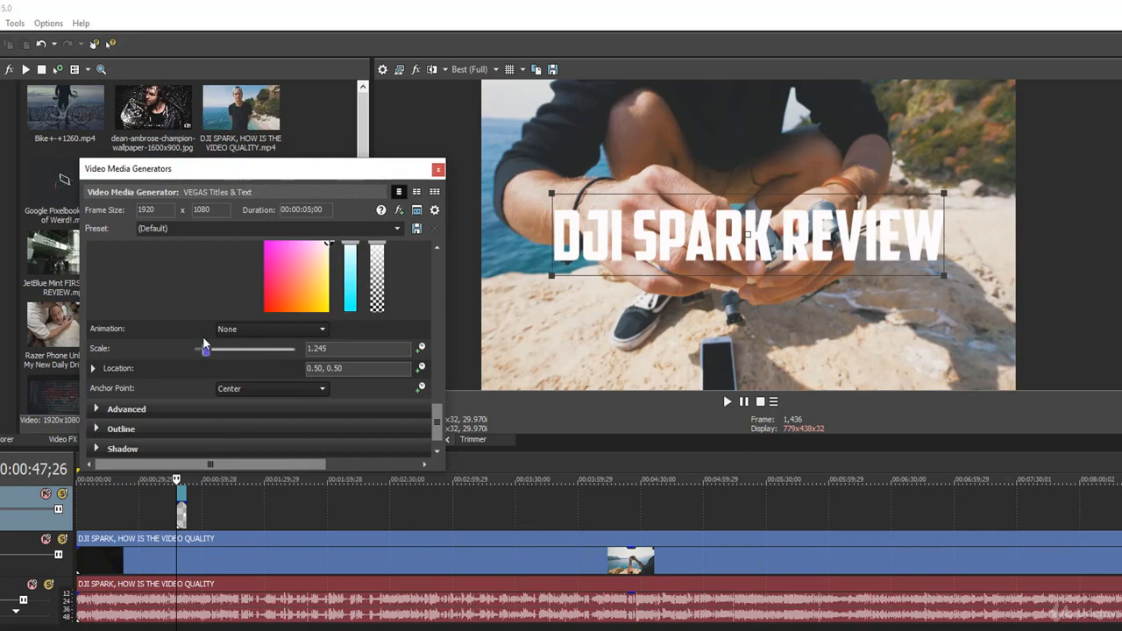
Set the title's scale to 1.043
{"action": "left_click_drag", "start_coordinate": [203, 349], "coordinate": [208, 352]}
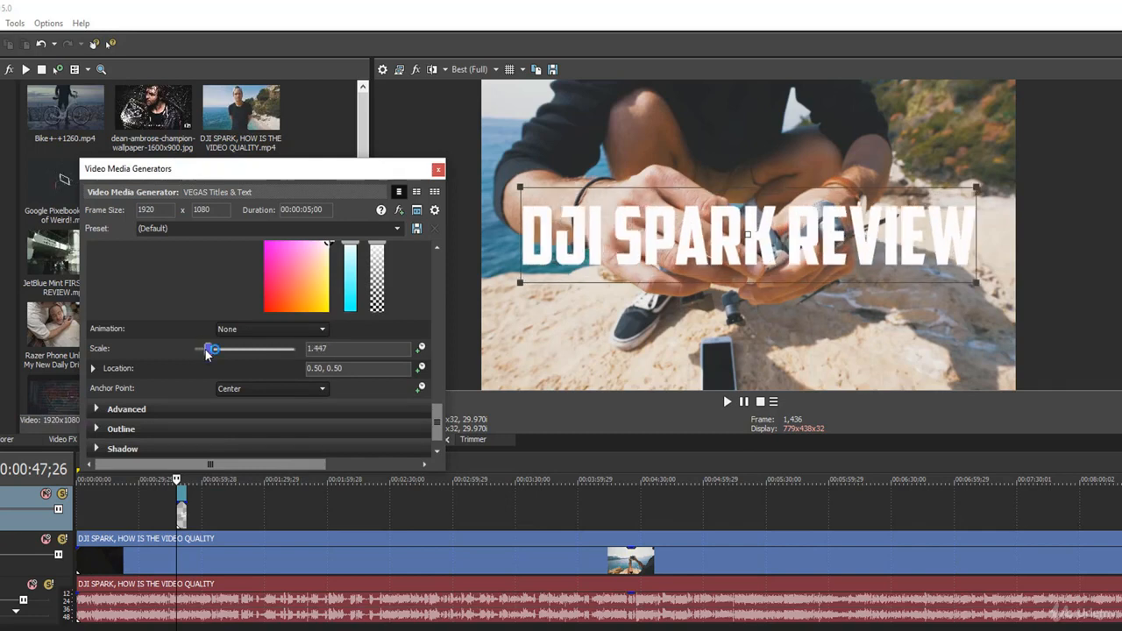
{"action": "left_click_drag", "start_coordinate": [208, 352], "coordinate": [202, 352]}
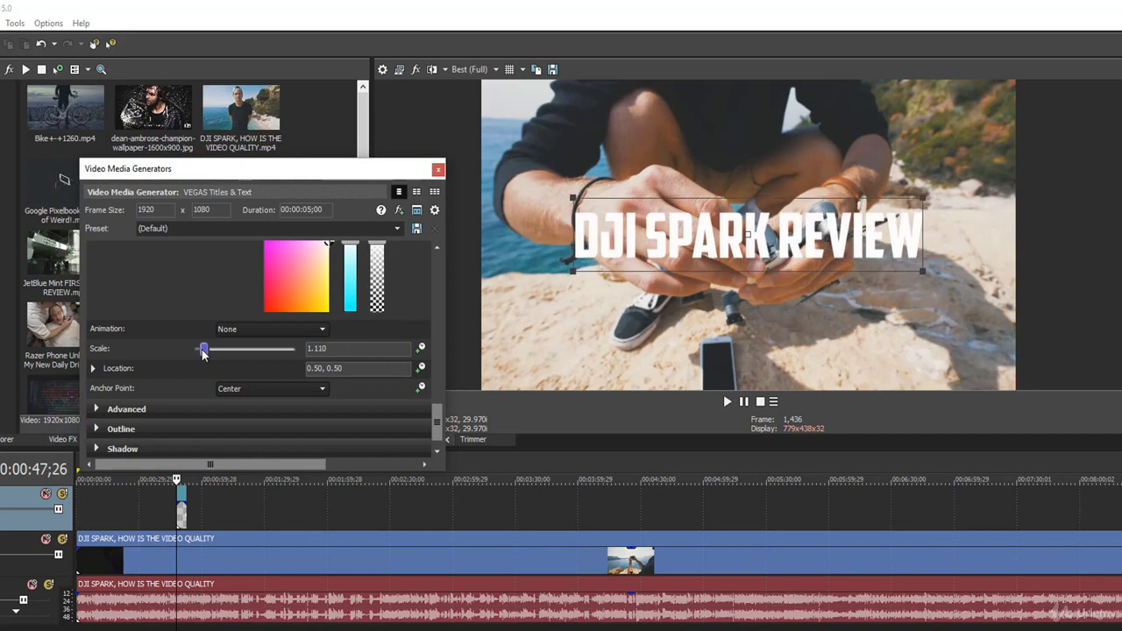
{"action": "left_click_drag", "start_coordinate": [203, 352], "coordinate": [201, 353]}
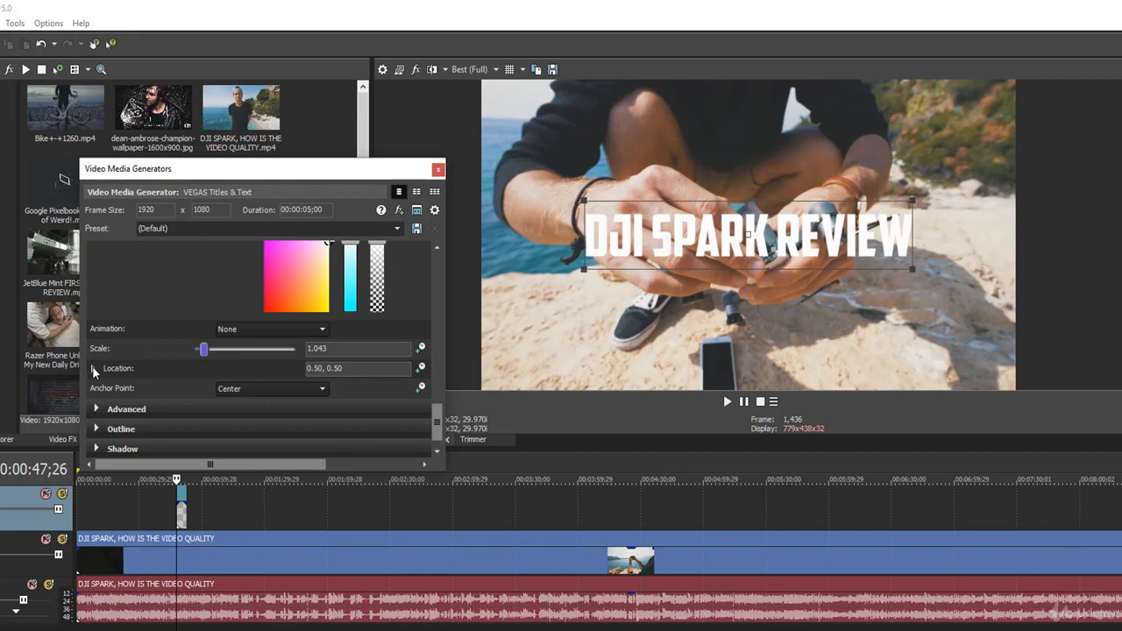
Move the title down and left in the frame to location 0.35, 0.16
{"action": "left_click", "coordinate": [93, 369]}
{"action": "left_click_drag", "start_coordinate": [438, 383], "coordinate": [439, 428]}
{"action": "mouse_move", "coordinate": [296, 341]}
{"action": "left_mouse_down"}
{"action": "mouse_move", "coordinate": [283, 363]}
{"action": "mouse_move", "coordinate": [293, 346]}
{"action": "left_mouse_up"}
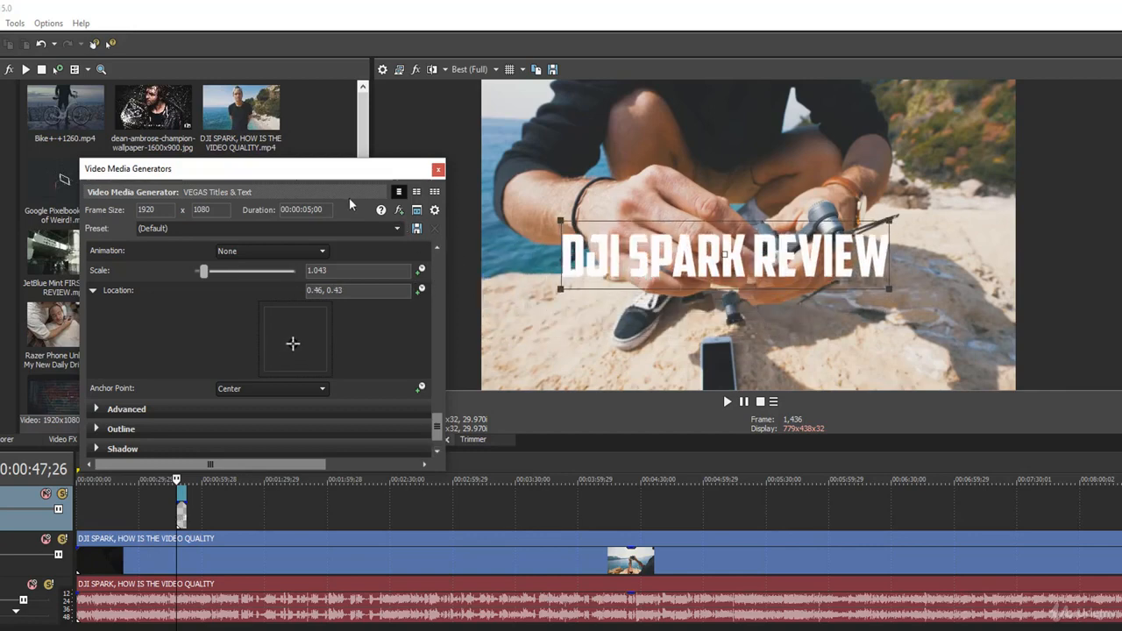
{"action": "left_click_drag", "start_coordinate": [340, 169], "coordinate": [308, 163]}
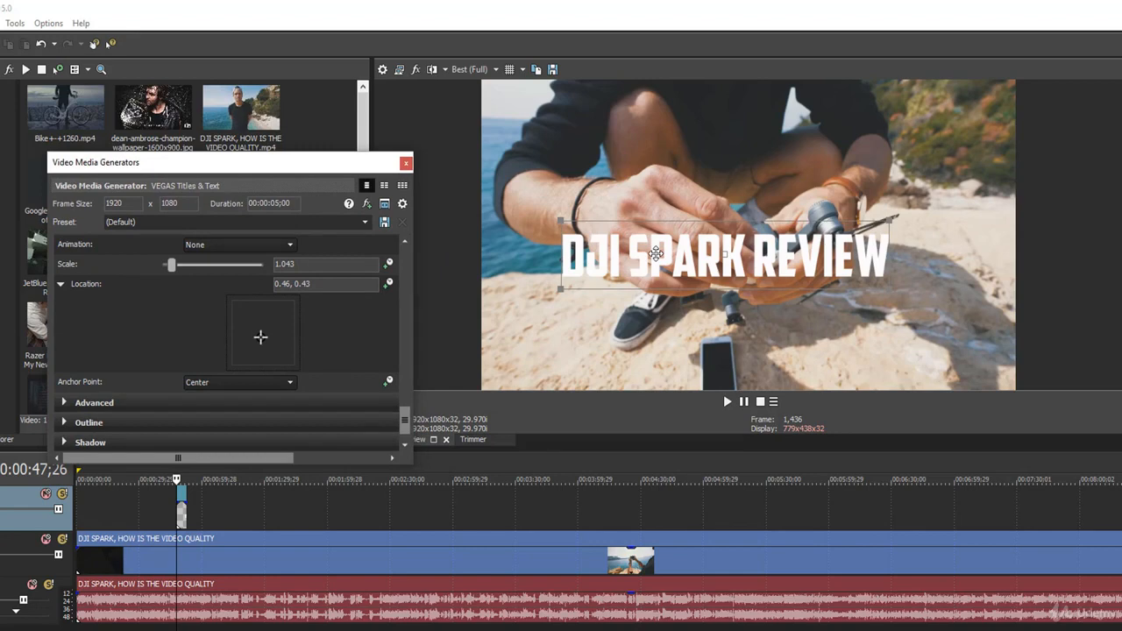
{"action": "left_click_drag", "start_coordinate": [656, 253], "coordinate": [601, 338]}
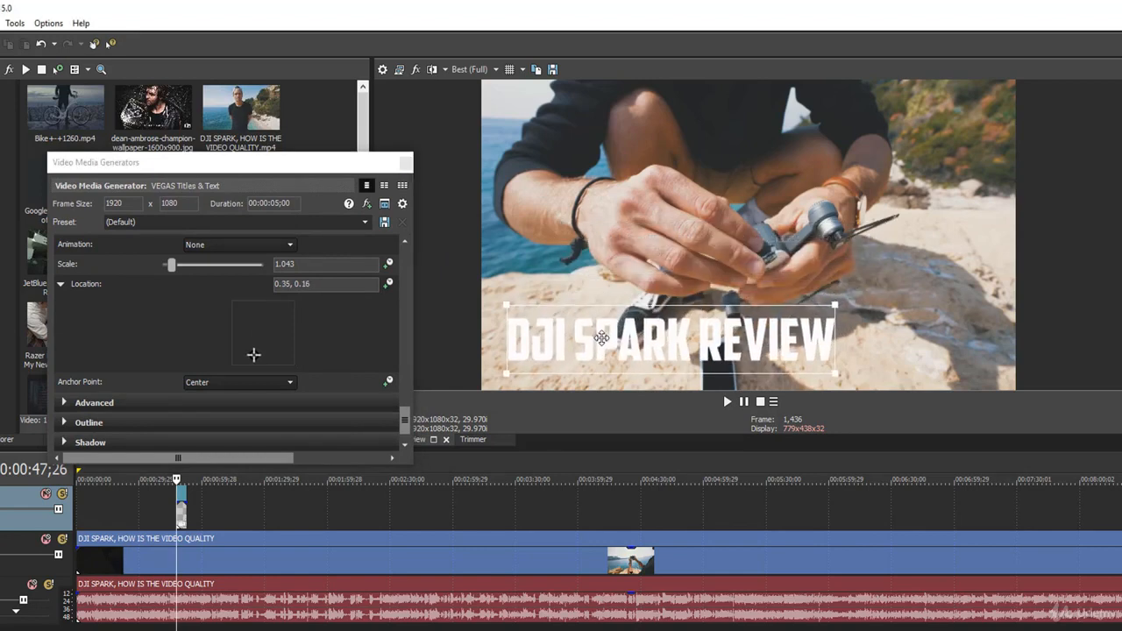
{"action": "scroll", "coordinate": [75, 327], "scroll_direction": "down", "scroll_amount": 2}
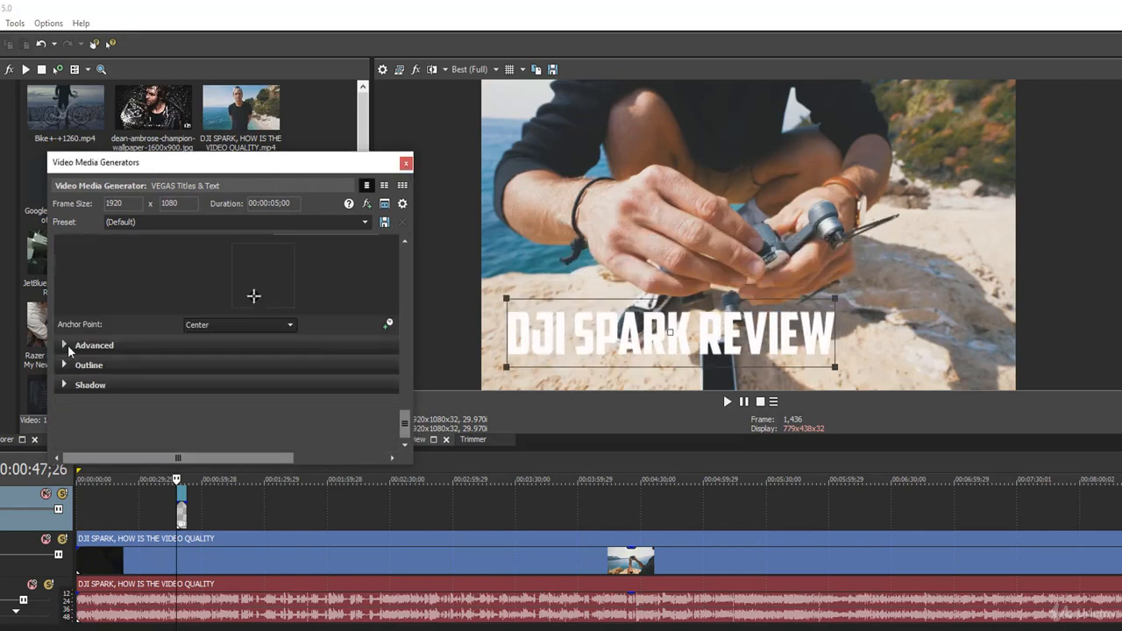
Expand the Outline settings and give the title a thin outline
{"action": "left_click", "coordinate": [65, 345]}
{"action": "scroll", "coordinate": [138, 337], "scroll_direction": "down", "scroll_amount": 1}
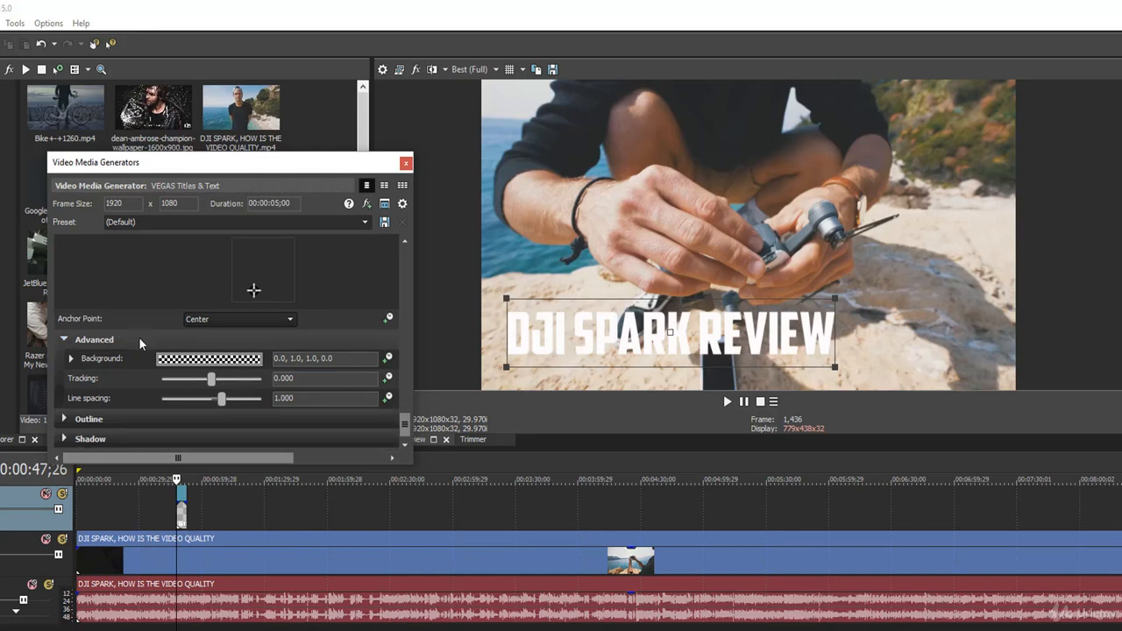
{"action": "left_click_drag", "start_coordinate": [404, 423], "coordinate": [403, 435]}
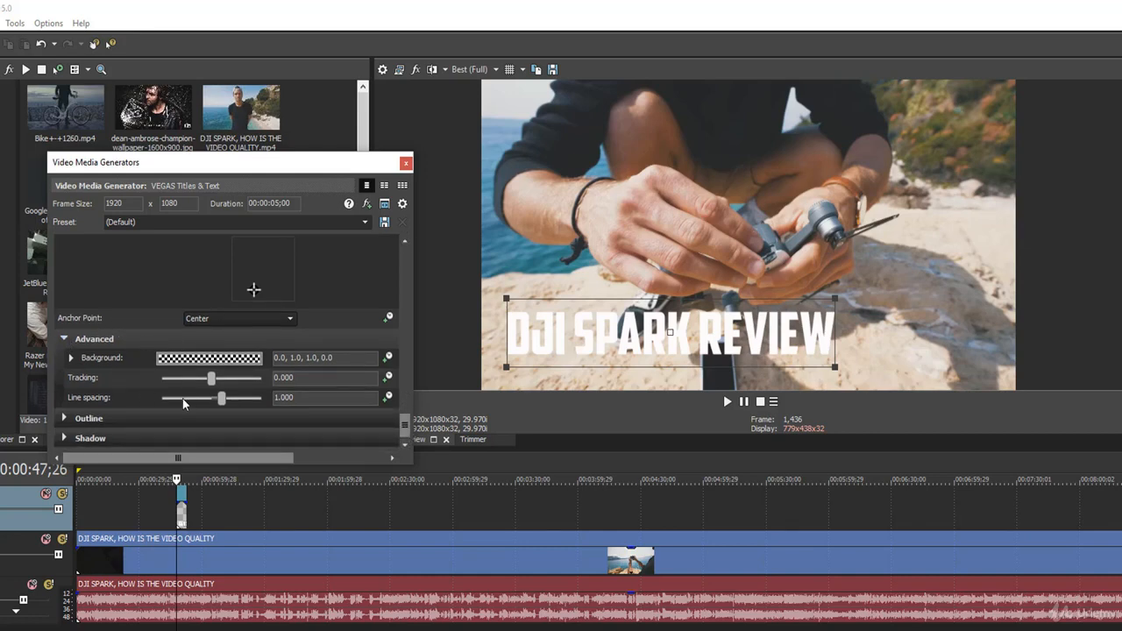
{"action": "left_click", "coordinate": [64, 419]}
{"action": "scroll", "coordinate": [283, 393], "scroll_direction": "down", "scroll_amount": 1}
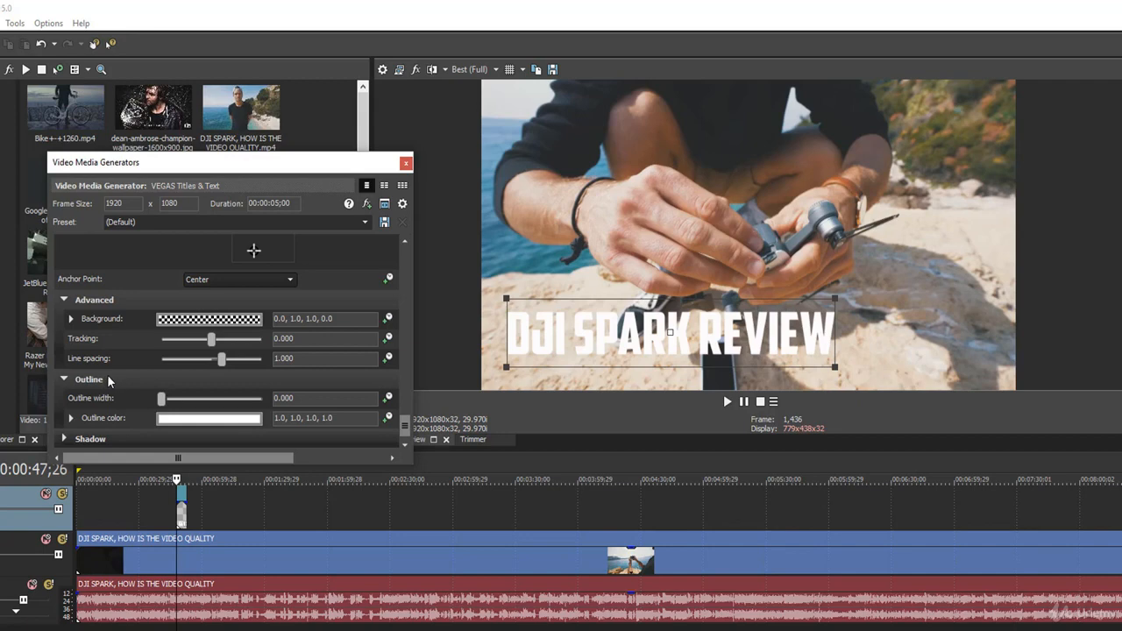
{"action": "left_click_drag", "start_coordinate": [162, 400], "coordinate": [186, 401]}
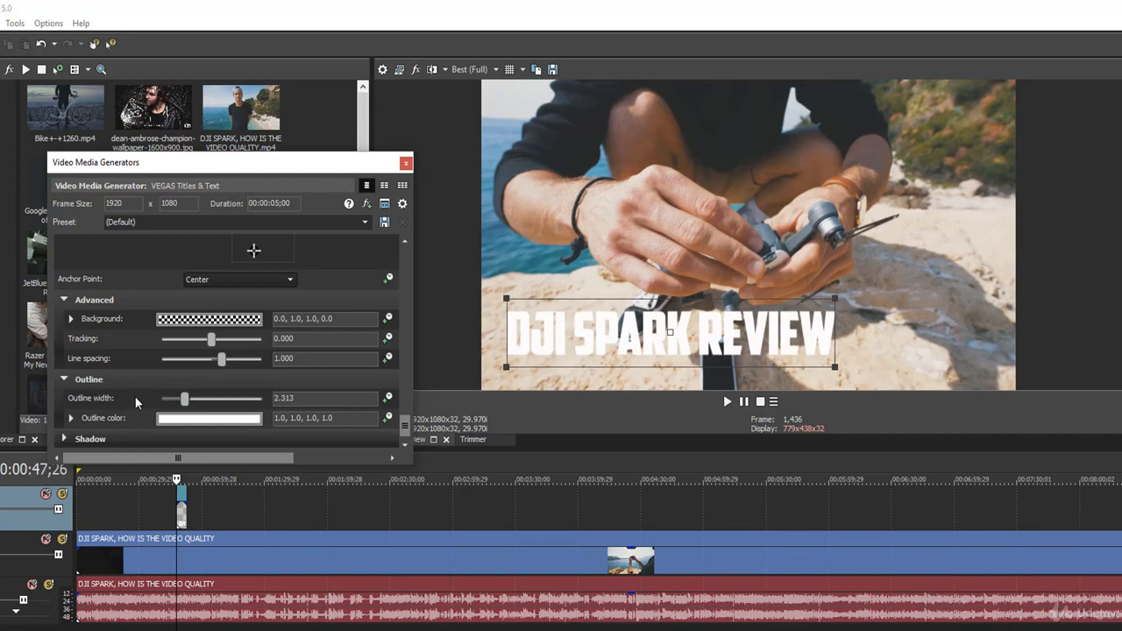
Make the outline deep pink (1.0, 0.03, 0.35) and settle its width near 4.69
{"action": "left_click", "coordinate": [174, 419]}
{"action": "left_click", "coordinate": [181, 474]}
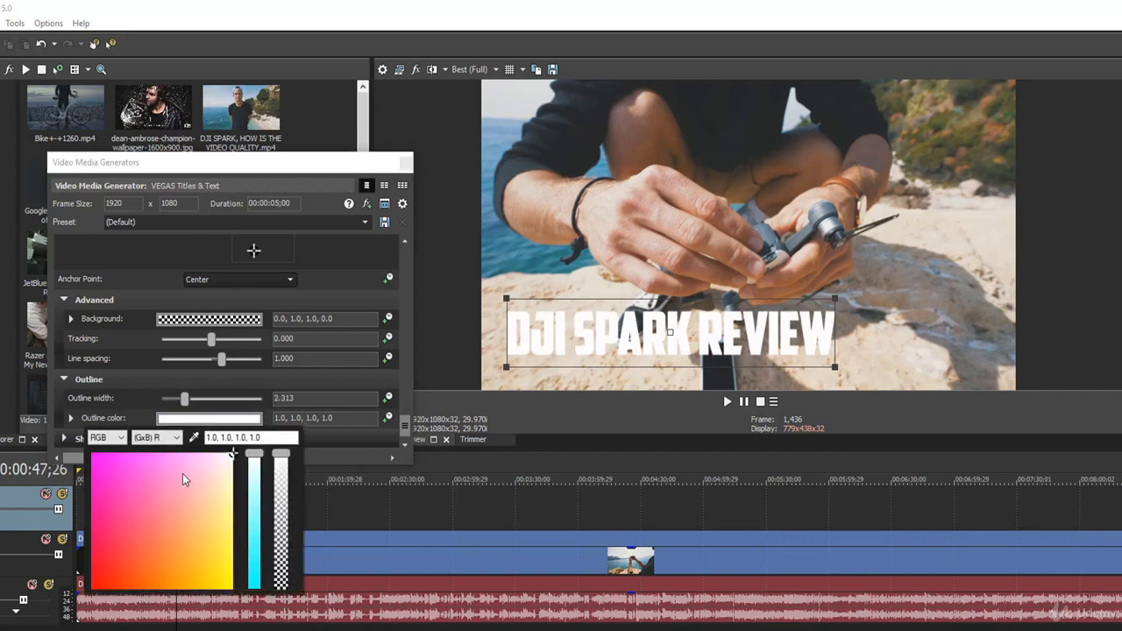
{"action": "left_click", "coordinate": [95, 541]}
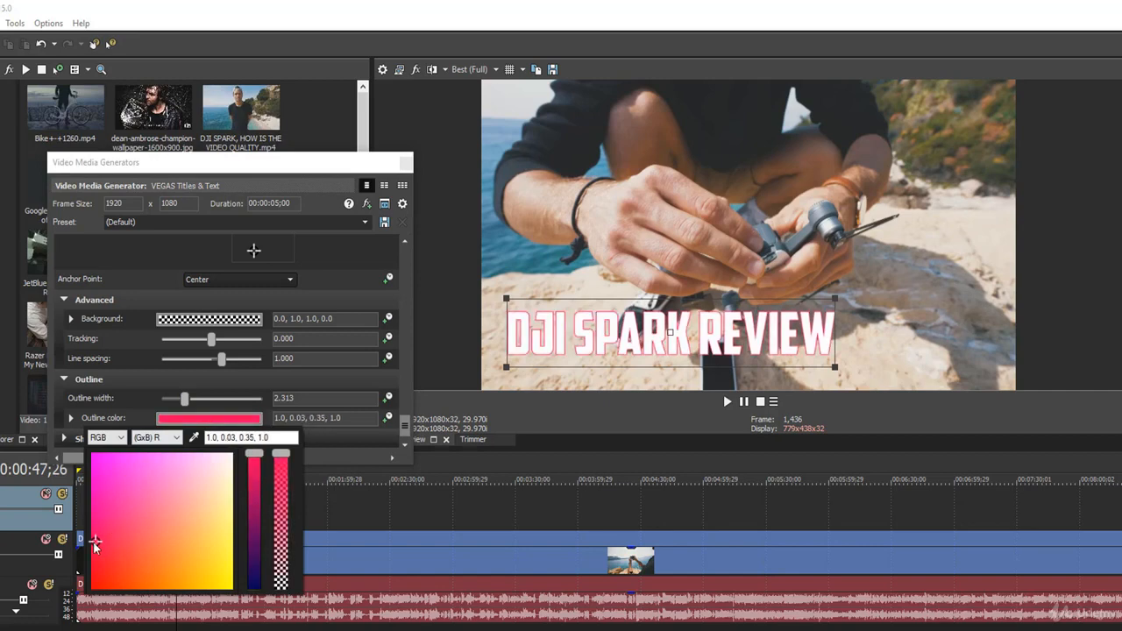
{"action": "left_click", "coordinate": [136, 401]}
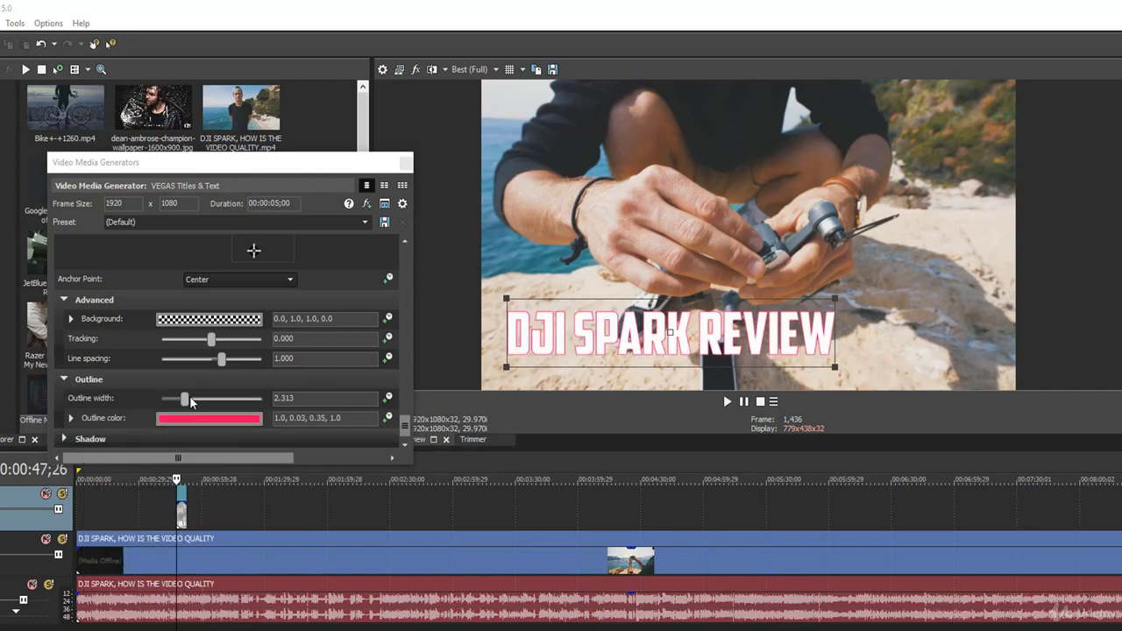
{"action": "left_click_drag", "start_coordinate": [190, 399], "coordinate": [232, 400]}
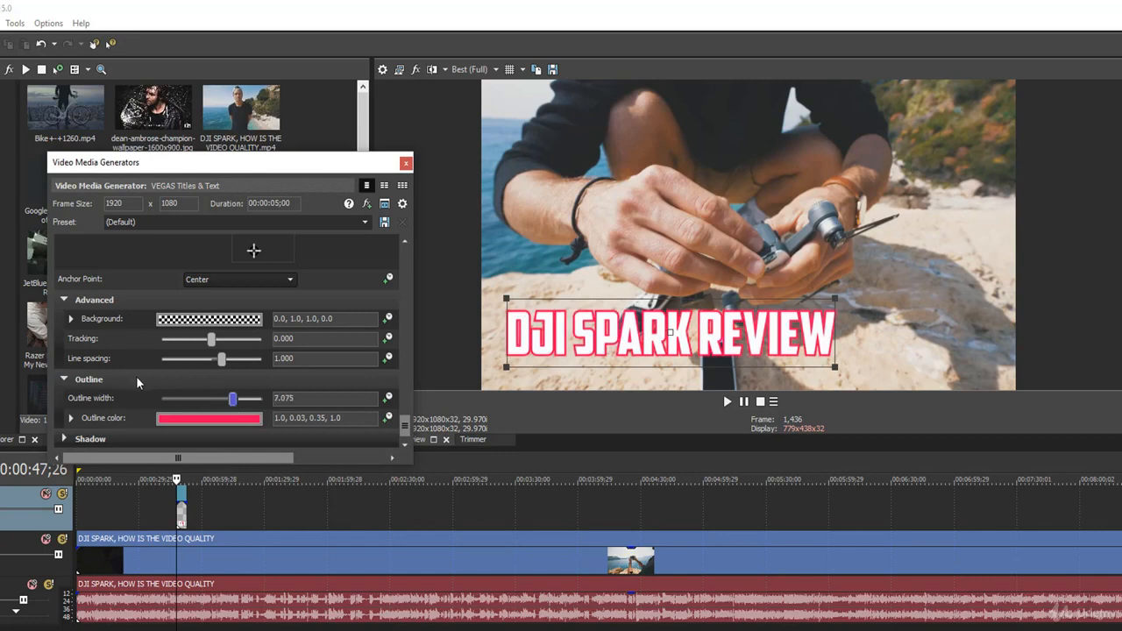
{"action": "left_click_drag", "start_coordinate": [232, 399], "coordinate": [207, 400]}
{"action": "scroll", "coordinate": [70, 402], "scroll_direction": "down", "scroll_amount": 2}
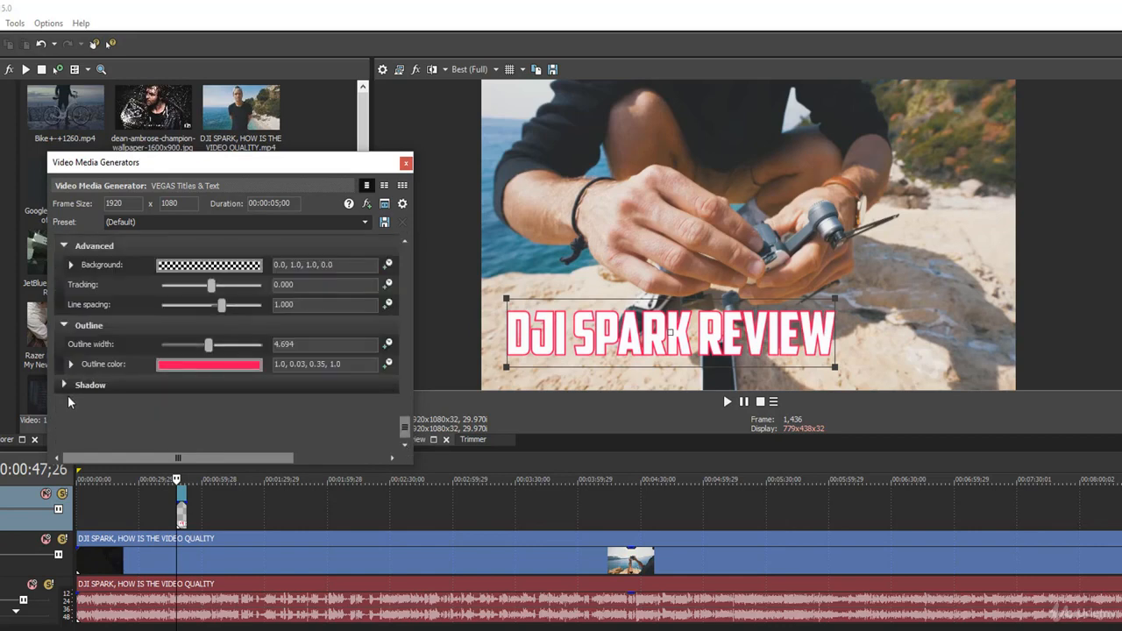
Enable a black drop shadow with offset 0.170 by 0.088 and blur 0.776
{"action": "left_click", "coordinate": [64, 386]}
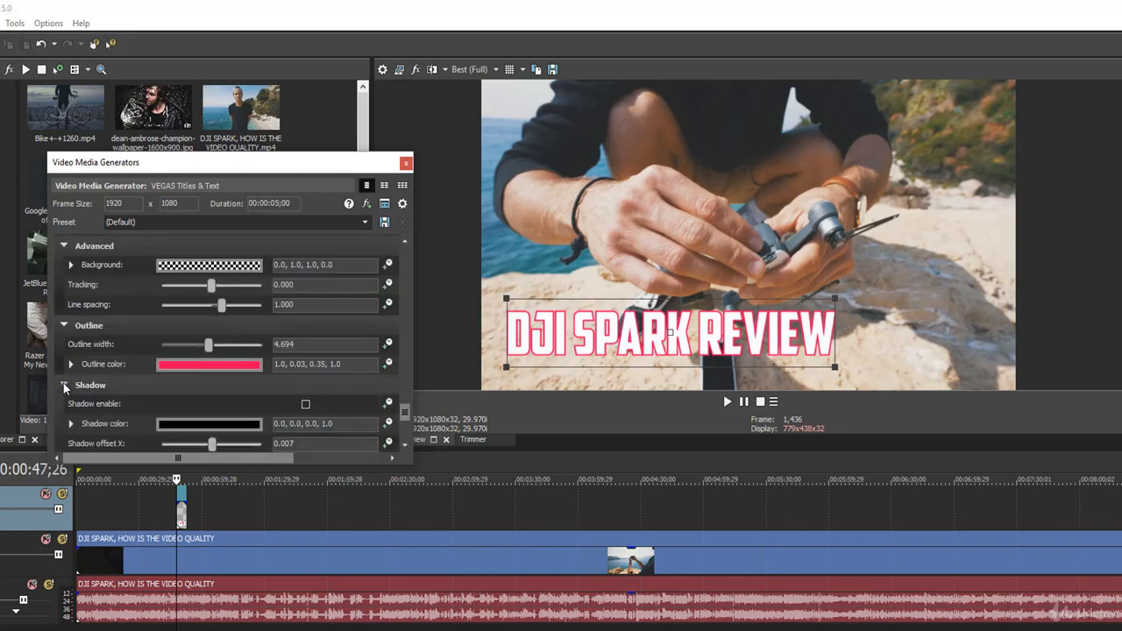
{"action": "scroll", "coordinate": [82, 391], "scroll_direction": "down", "scroll_amount": 1}
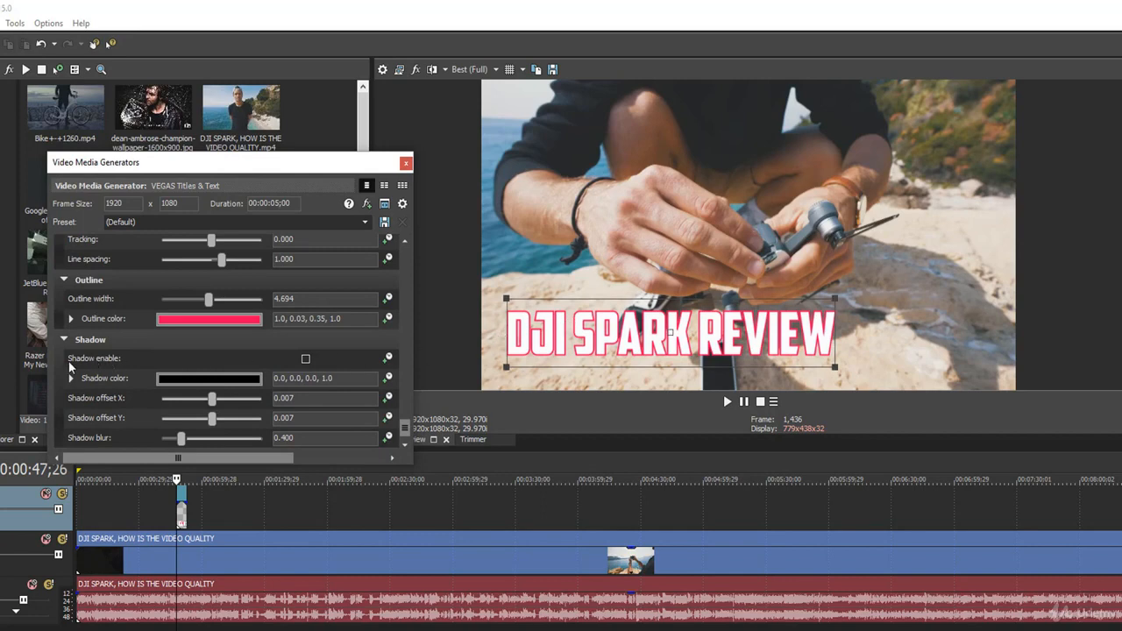
{"action": "left_click", "coordinate": [305, 358]}
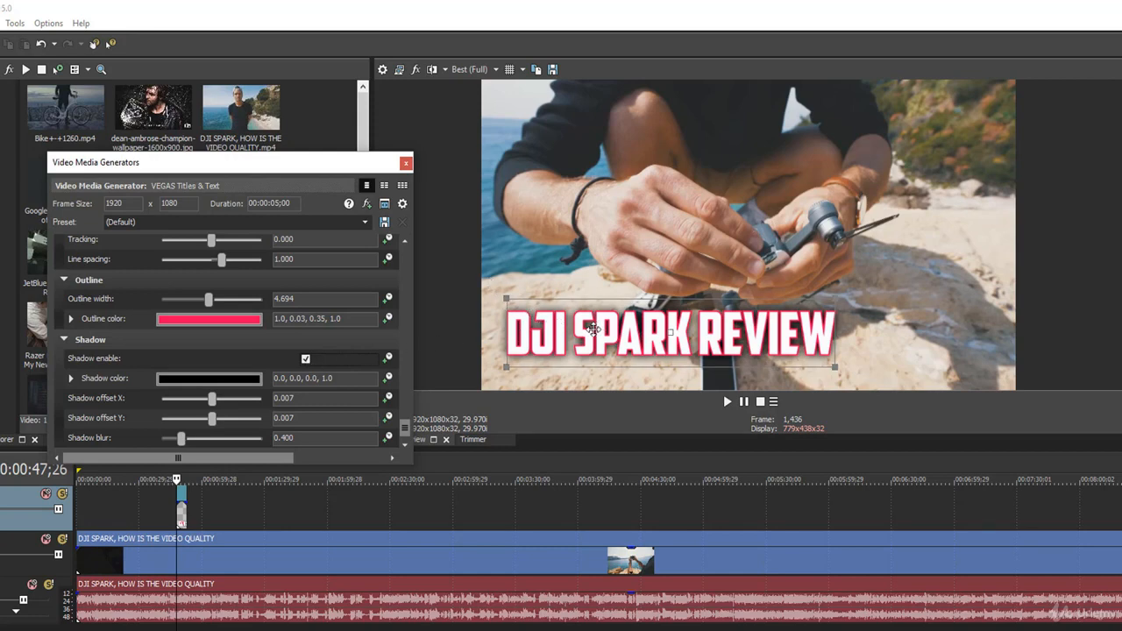
{"action": "left_click_drag", "start_coordinate": [212, 399], "coordinate": [125, 386]}
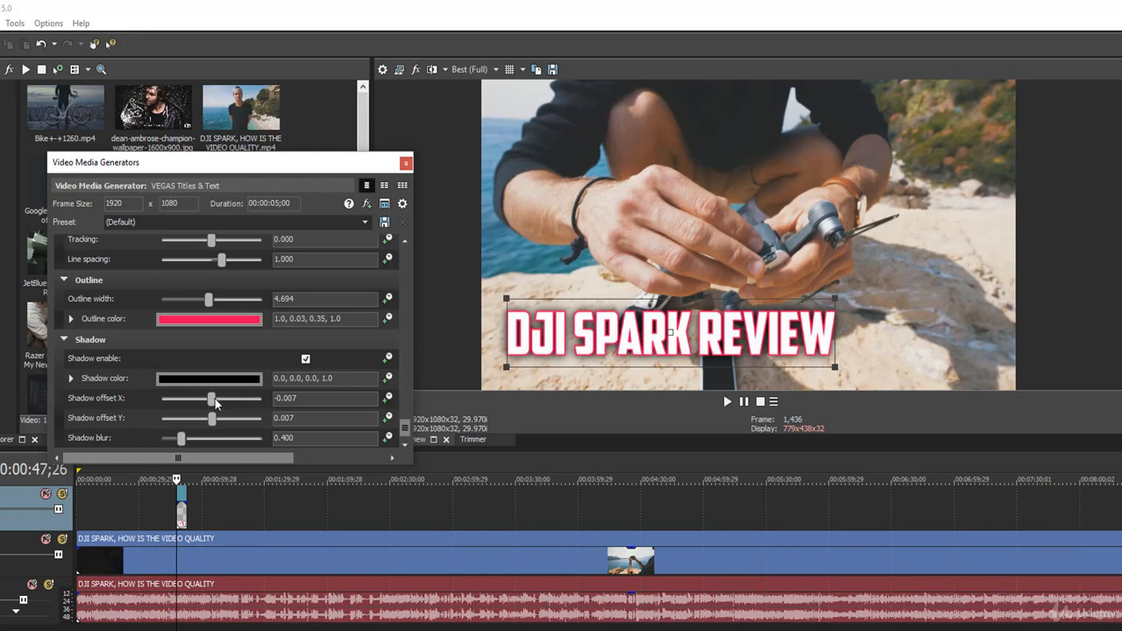
{"action": "left_click_drag", "start_coordinate": [215, 402], "coordinate": [212, 416]}
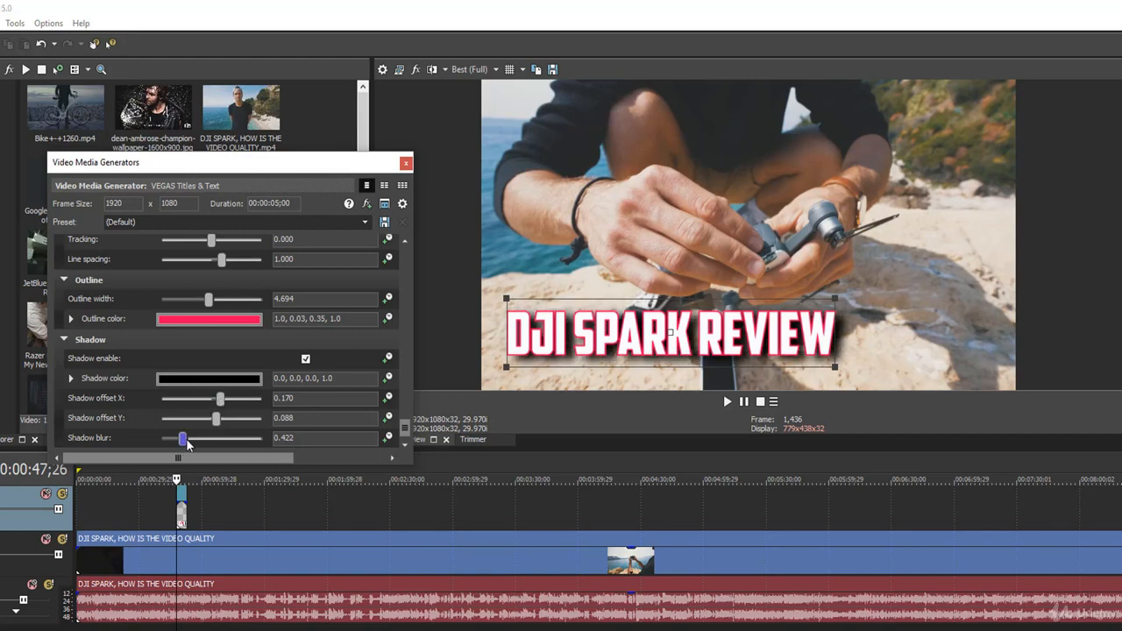
{"action": "left_click_drag", "start_coordinate": [194, 443], "coordinate": [197, 442]}
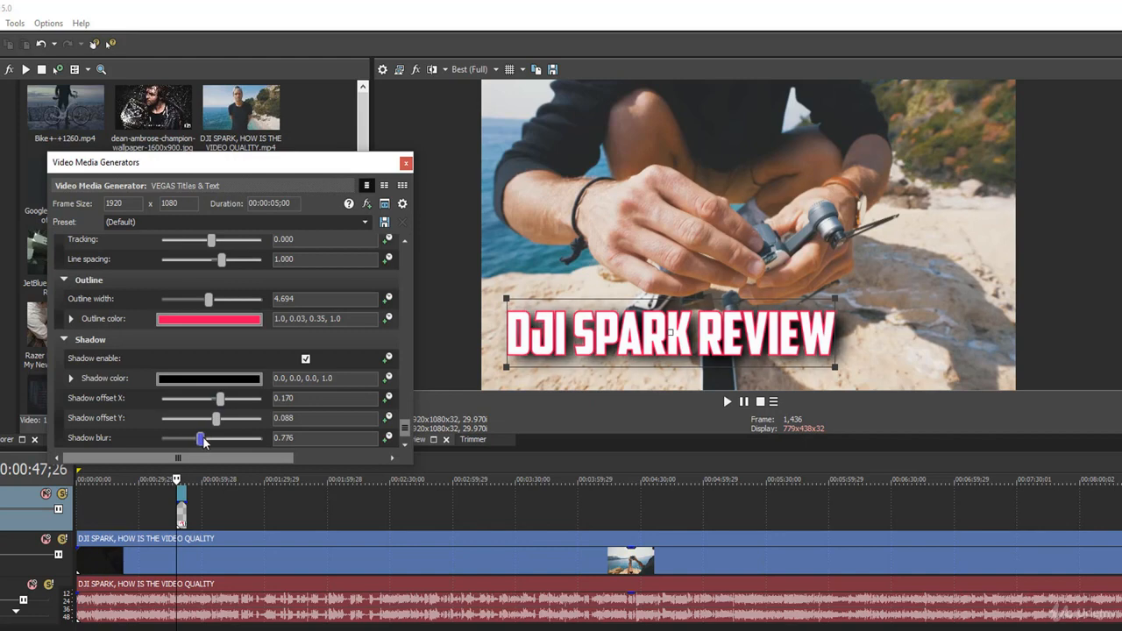
{"action": "left_click_drag", "start_coordinate": [404, 429], "coordinate": [405, 258]}
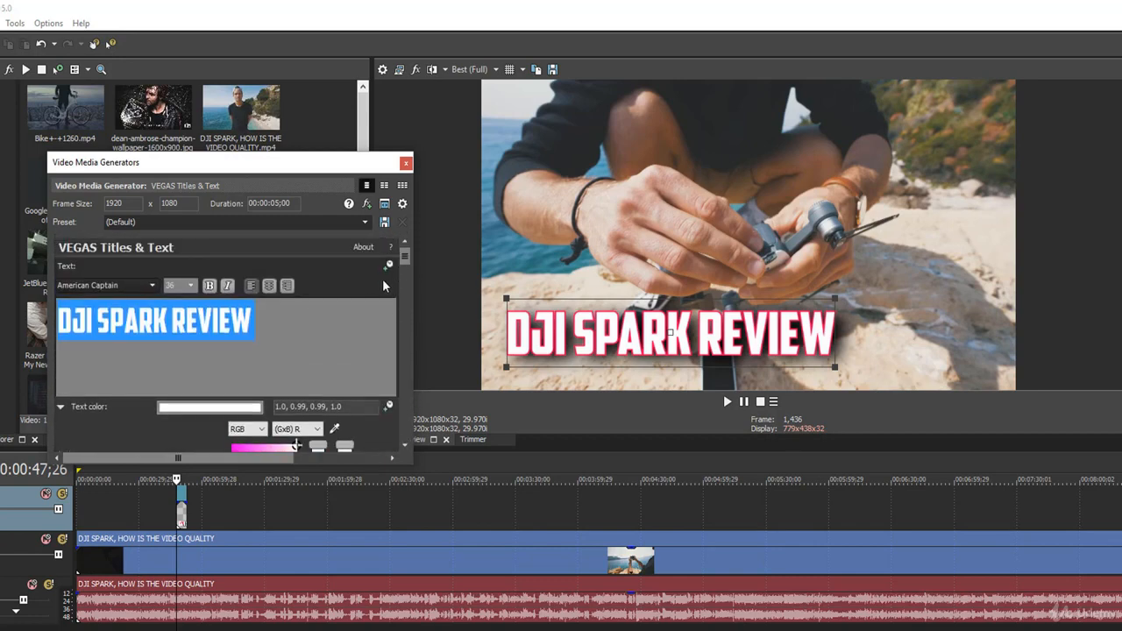
Close the title editor, reposition the title event, and play the video from 00:00:26;07 to review it
{"action": "left_click", "coordinate": [348, 281]}
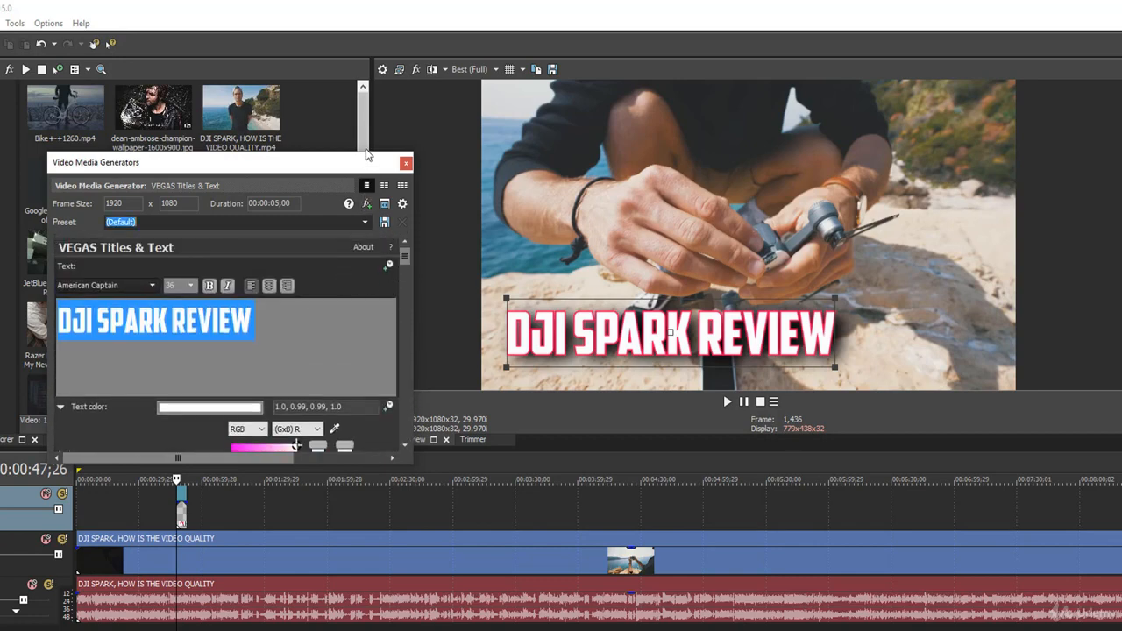
{"action": "left_click", "coordinate": [406, 165]}
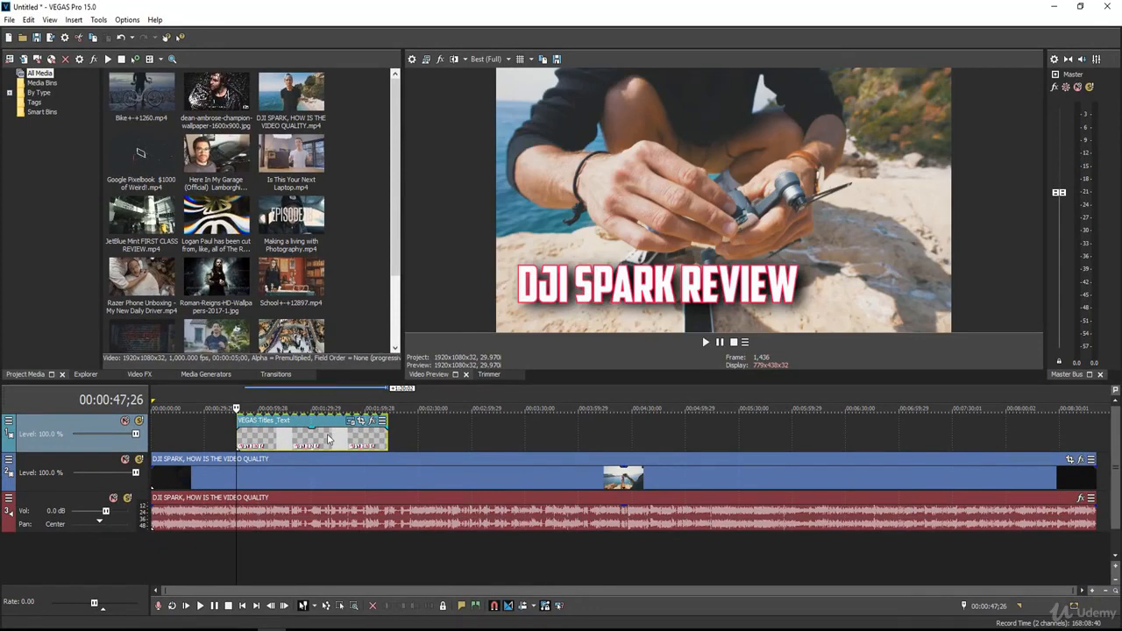
{"action": "left_click_drag", "start_coordinate": [329, 438], "coordinate": [377, 438]}
{"action": "left_click_drag", "start_coordinate": [271, 437], "coordinate": [197, 429]}
{"action": "left_click", "coordinate": [198, 430]}
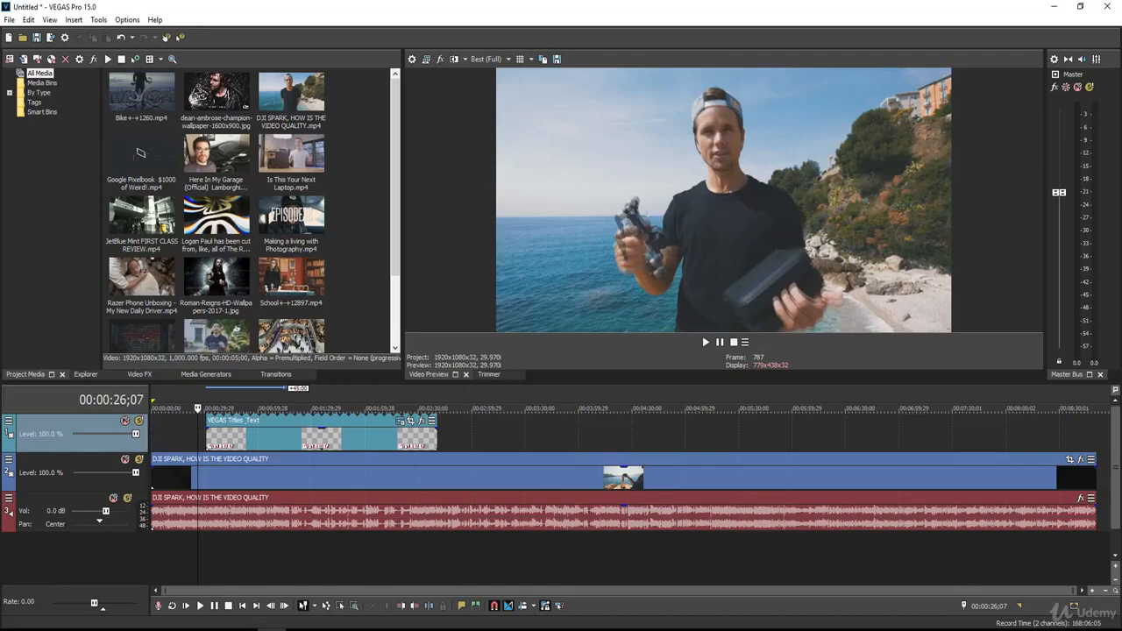
{"action": "key", "text": "space"}
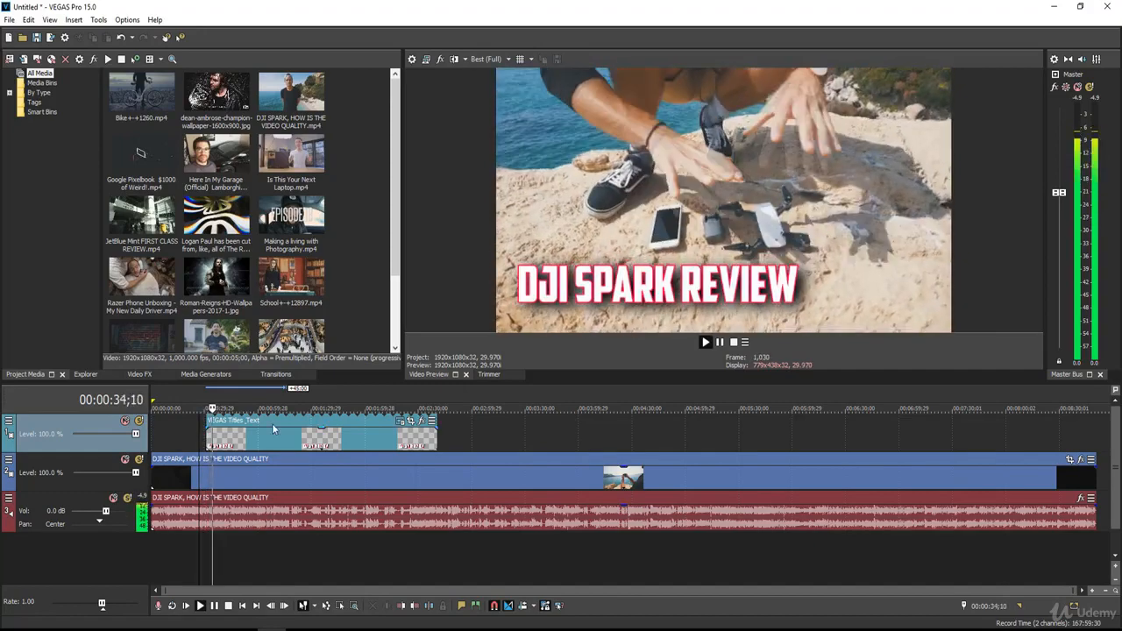
{"action": "left_click", "coordinate": [331, 430]}
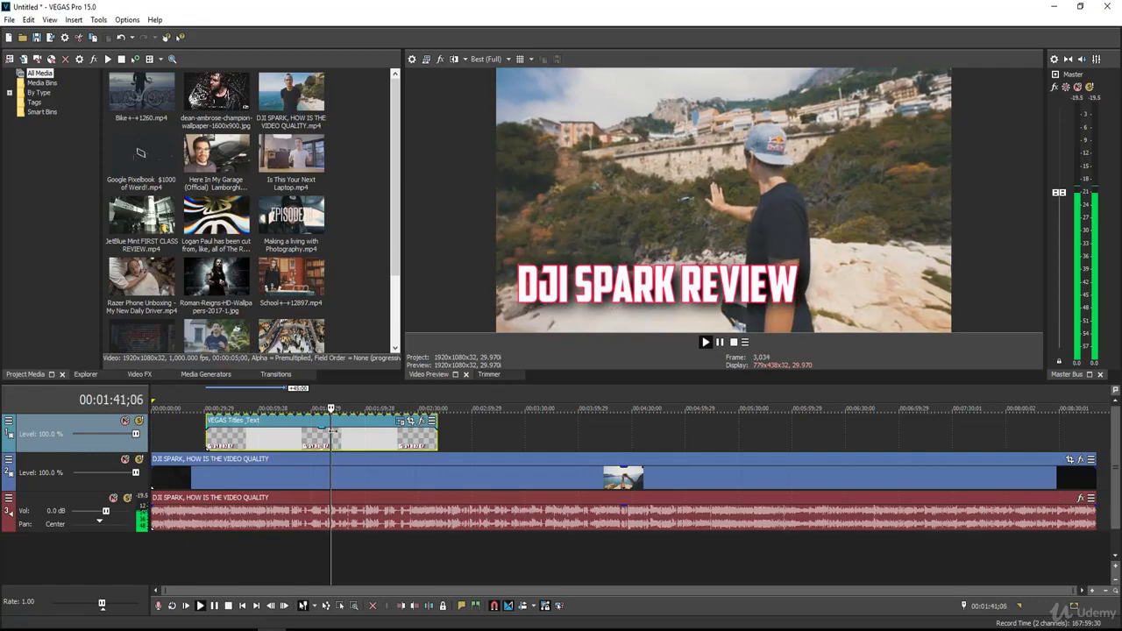
{"action": "left_click", "coordinate": [399, 441]}
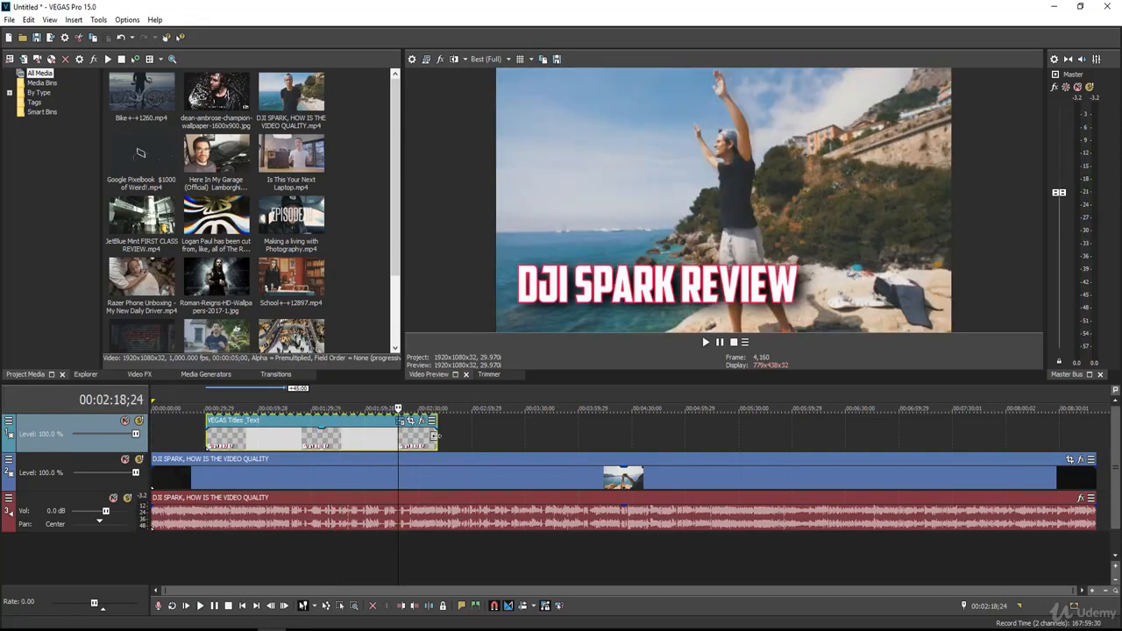
Stretch the title event from the project start to the end of the drone clip and check it
{"action": "left_click_drag", "start_coordinate": [436, 435], "coordinate": [1094, 446]}
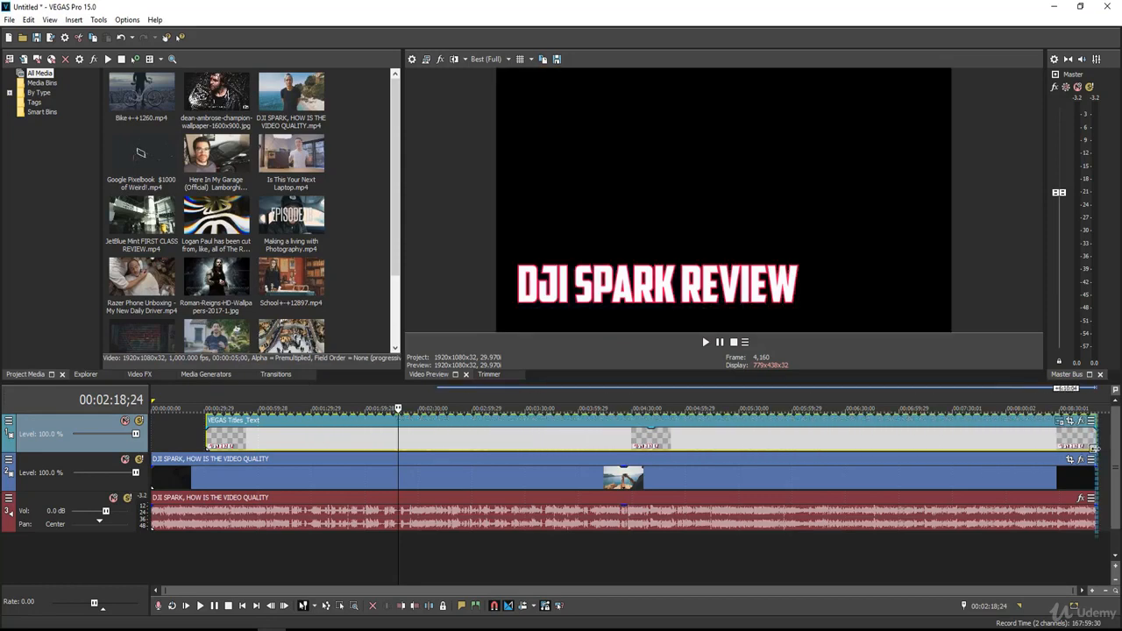
{"action": "left_click_drag", "start_coordinate": [207, 441], "coordinate": [152, 441]}
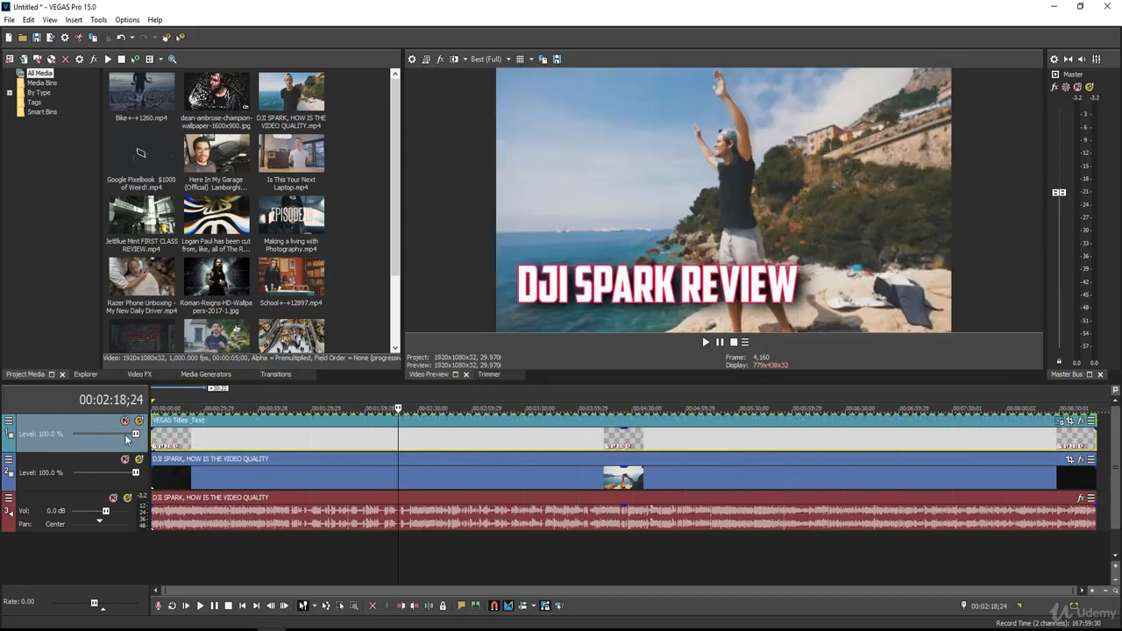
{"action": "left_click", "coordinate": [543, 445]}
{"action": "left_click", "coordinate": [698, 440]}
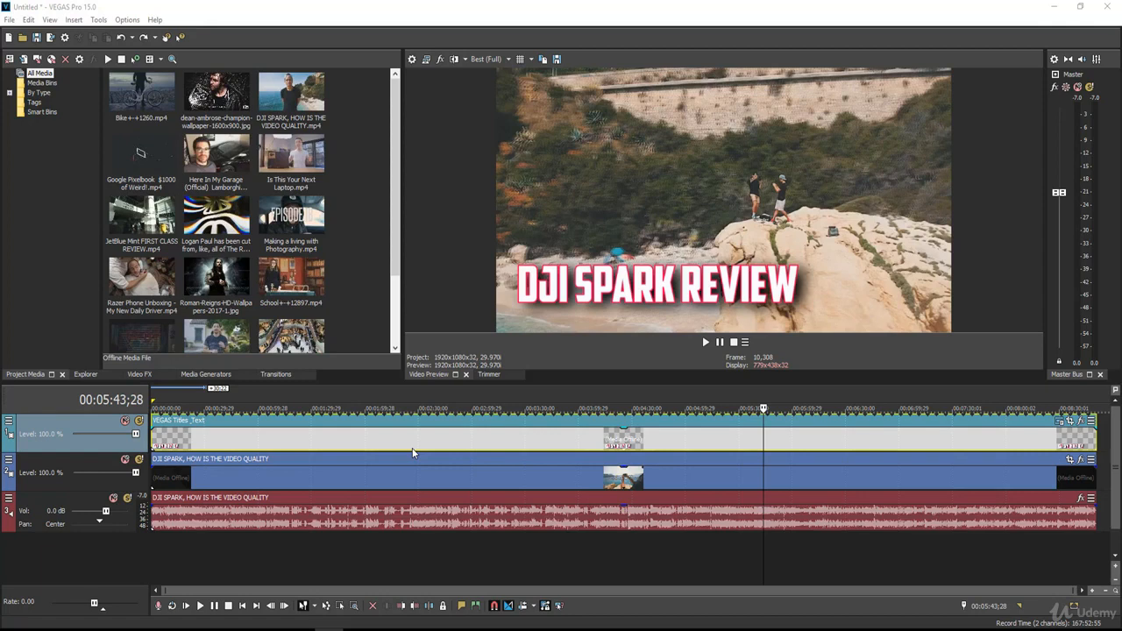
Apply the (Default) Cross Effect transition to the start of the title event
{"action": "left_click", "coordinate": [278, 374]}
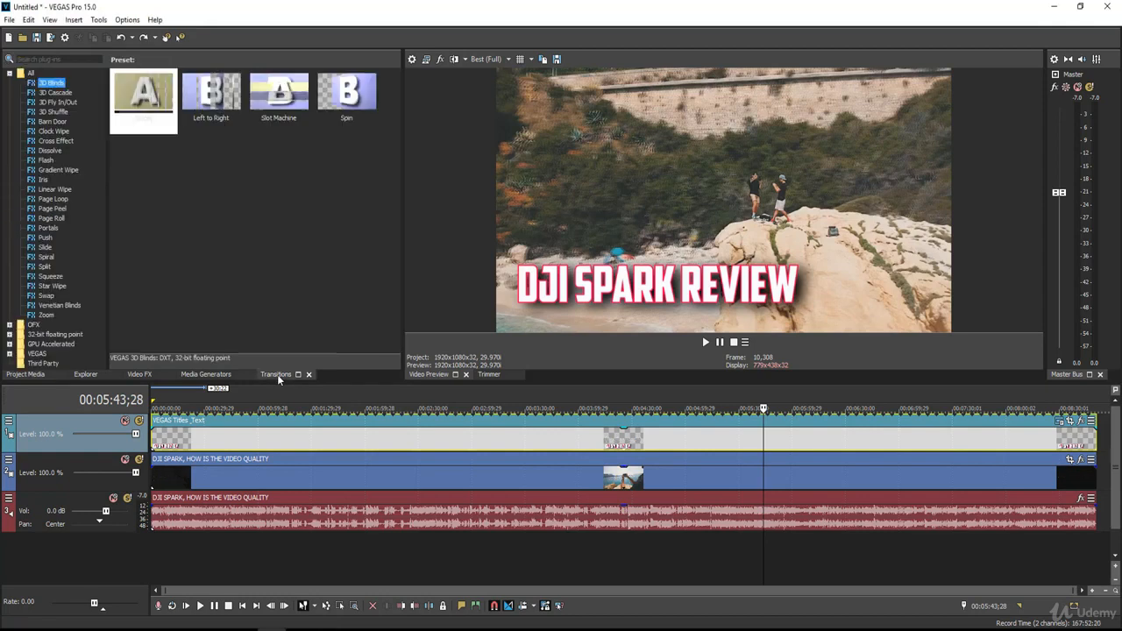
{"action": "left_click", "coordinate": [46, 190]}
{"action": "left_click", "coordinate": [49, 199]}
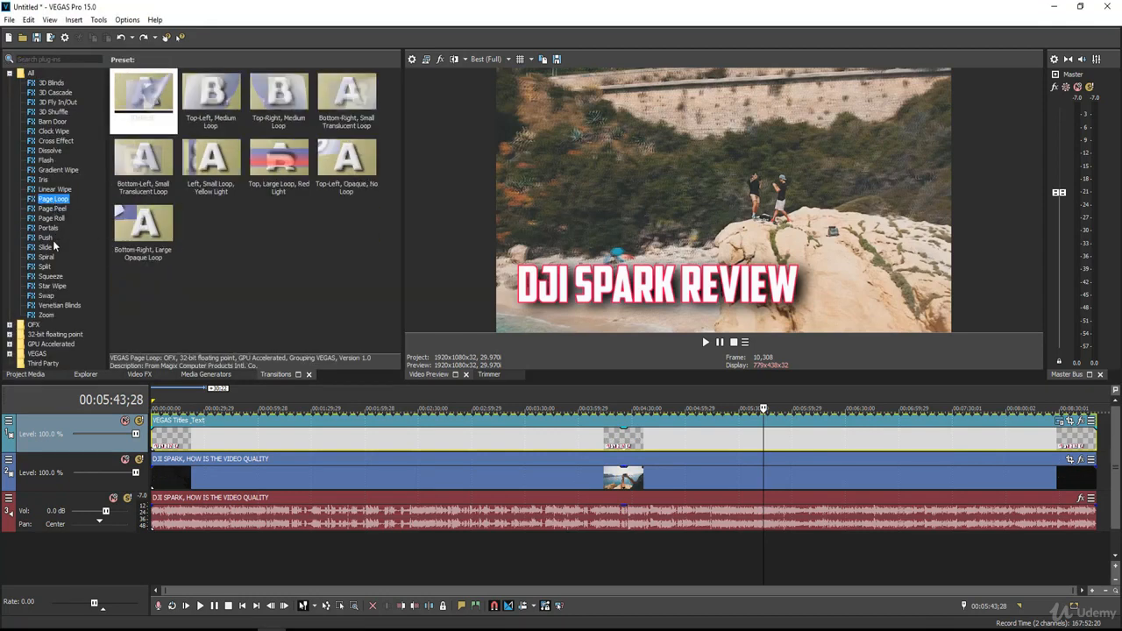
{"action": "left_click", "coordinate": [54, 170]}
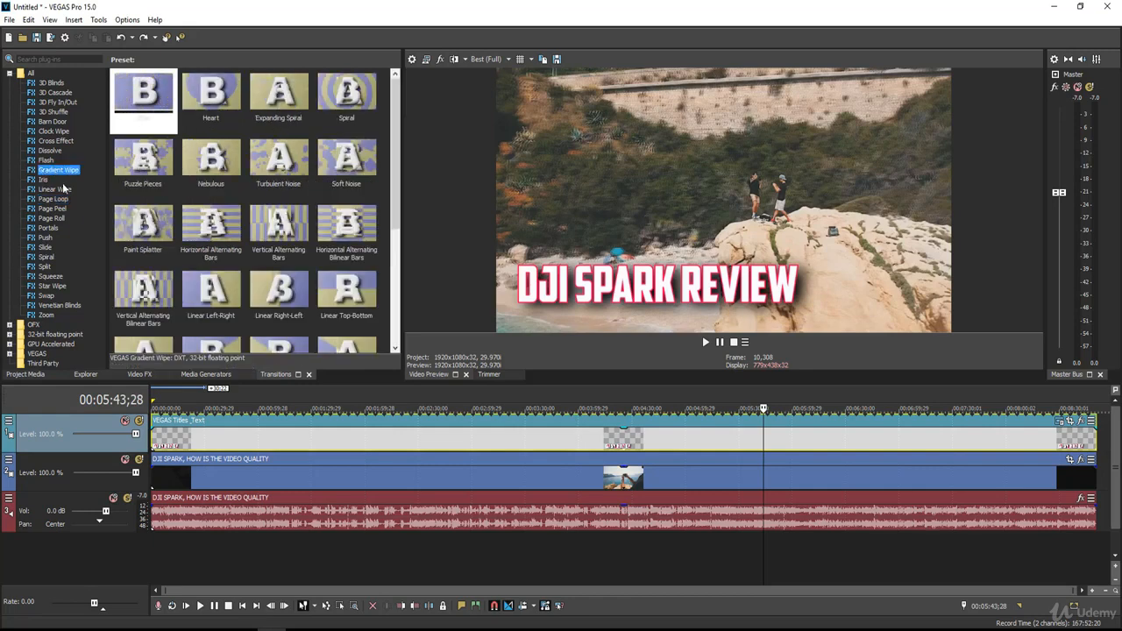
{"action": "left_click", "coordinate": [44, 179]}
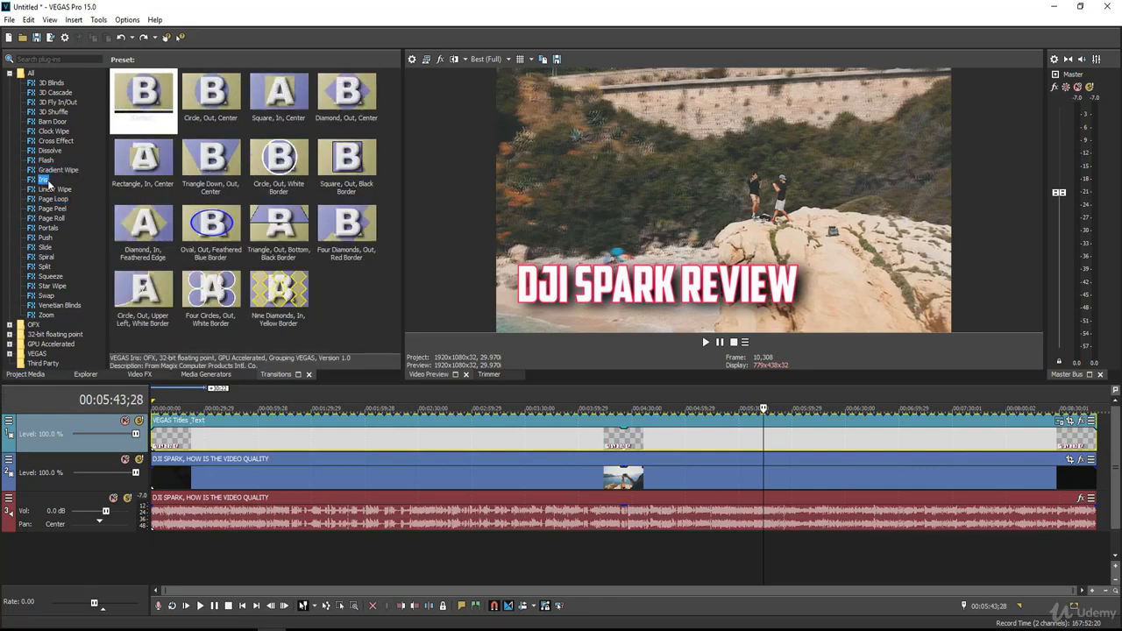
{"action": "left_click", "coordinate": [51, 142]}
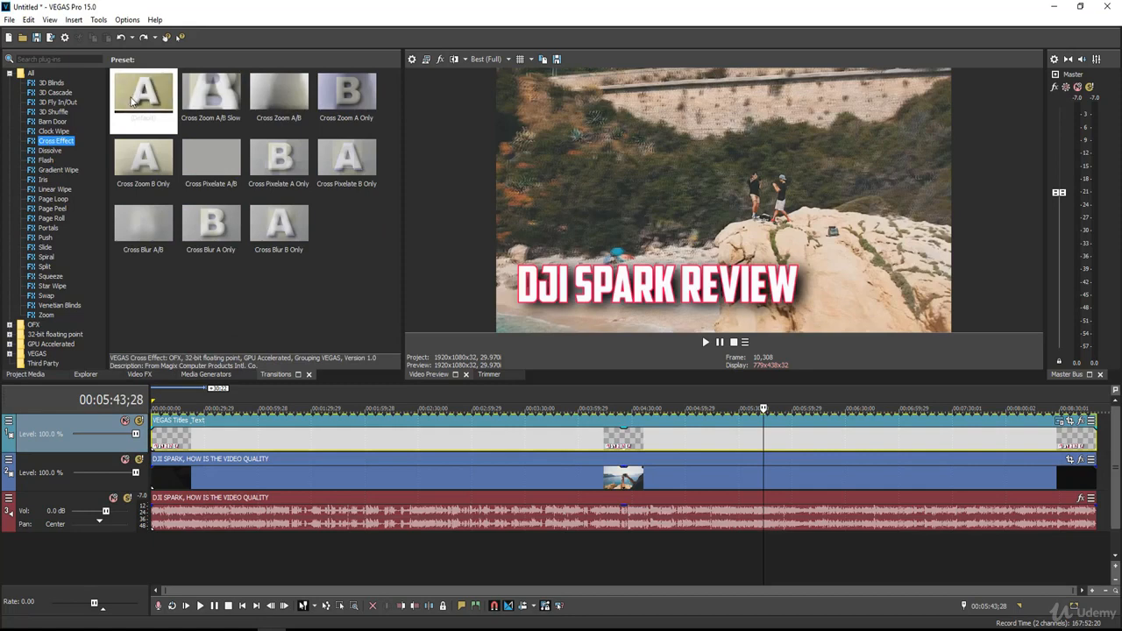
{"action": "left_click", "coordinate": [135, 97]}
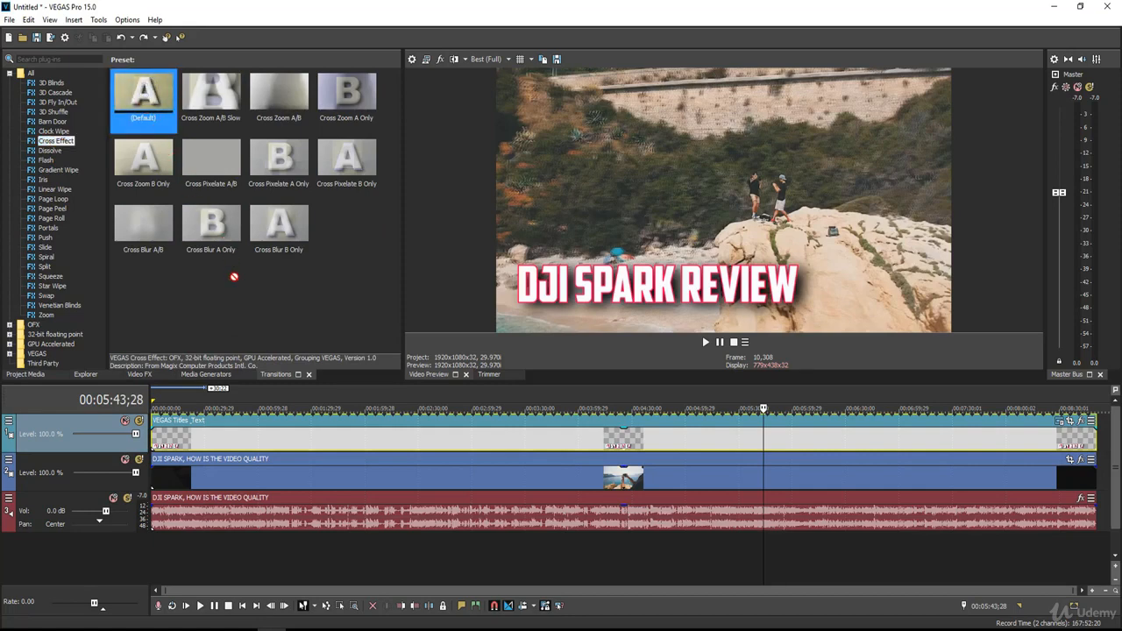
{"action": "left_click_drag", "start_coordinate": [188, 398], "coordinate": [156, 443]}
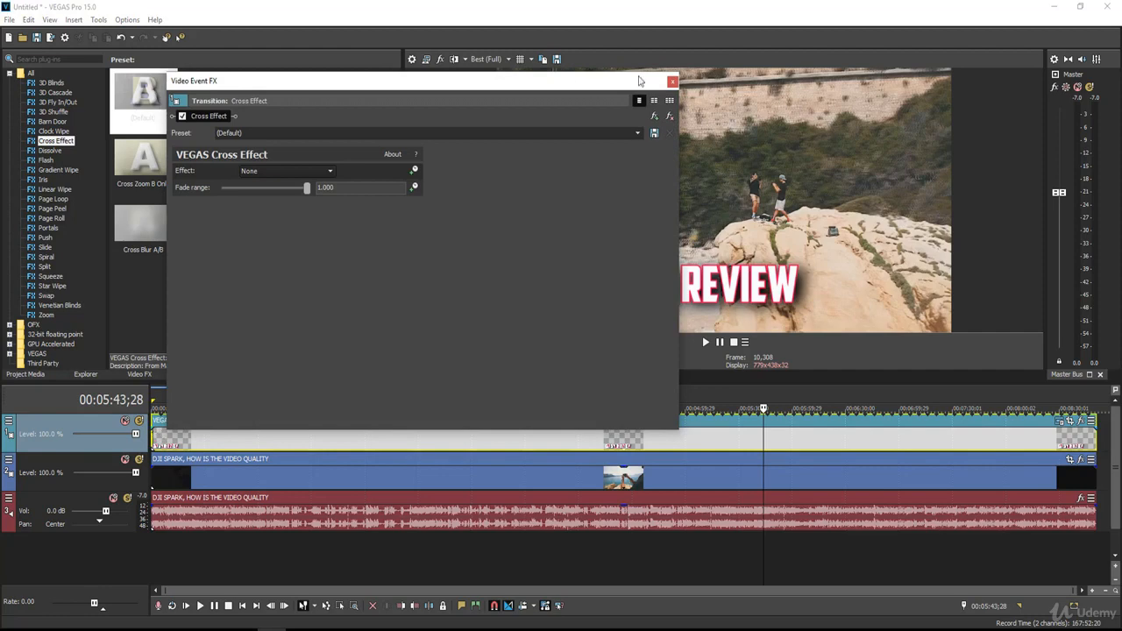
{"action": "left_click", "coordinate": [672, 82]}
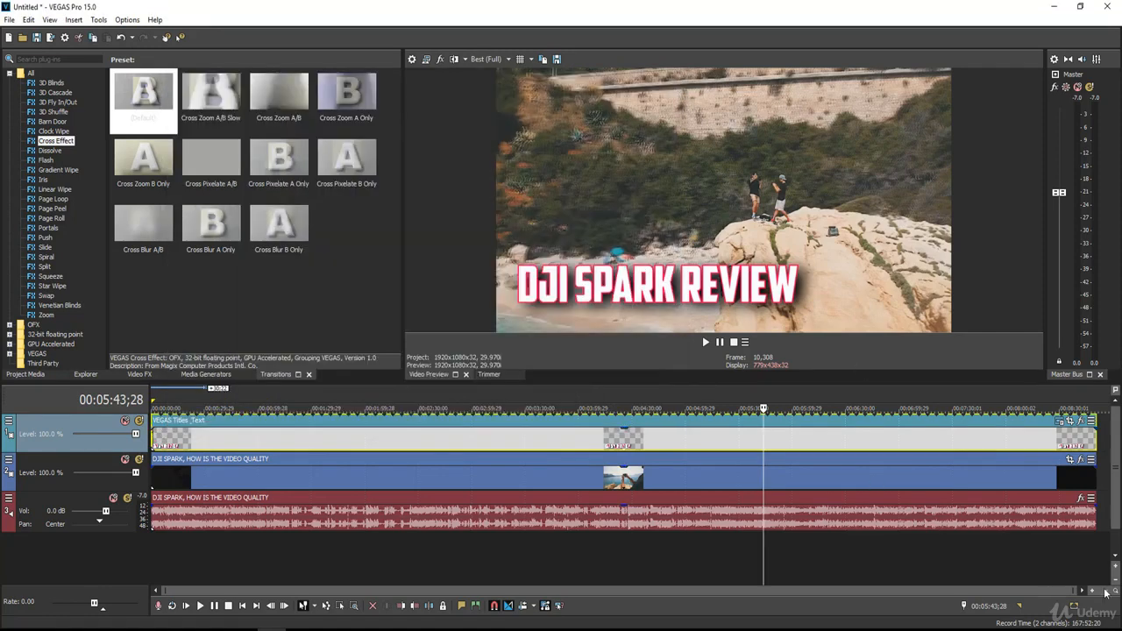
{"action": "left_click", "coordinate": [1102, 593]}
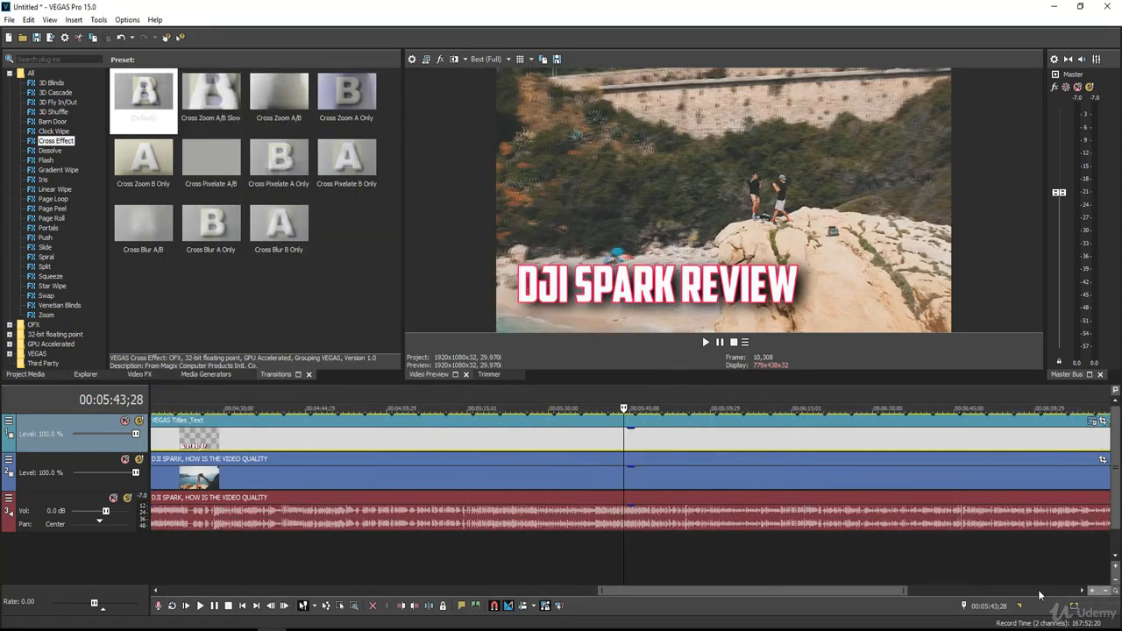
Zoom into the timeline start and lengthen the title's Cross Effect fade-in
{"action": "left_click_drag", "start_coordinate": [769, 593], "coordinate": [297, 585]}
{"action": "left_click", "coordinate": [1093, 590]}
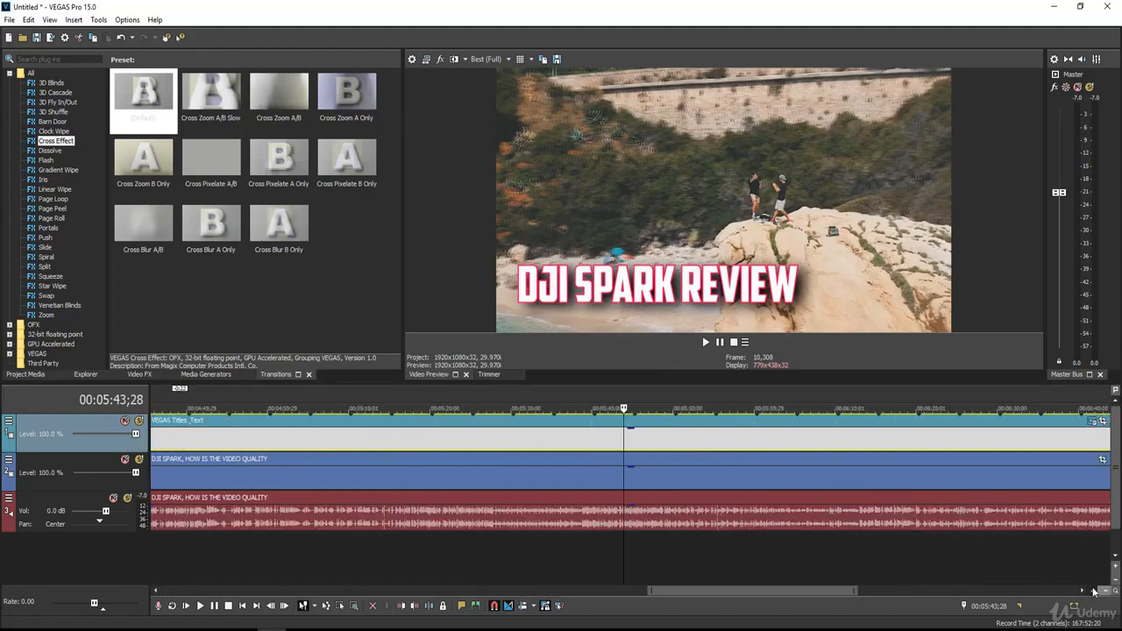
{"action": "left_click", "coordinate": [1093, 591]}
{"action": "left_click_drag", "start_coordinate": [742, 593], "coordinate": [167, 581]}
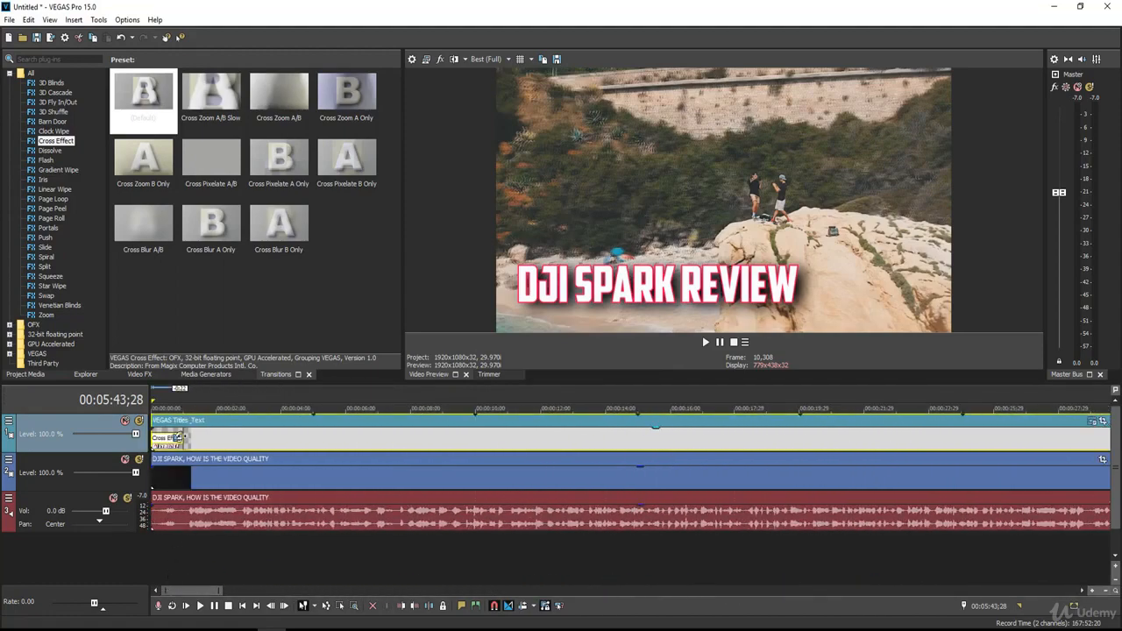
{"action": "key", "text": "Home"}
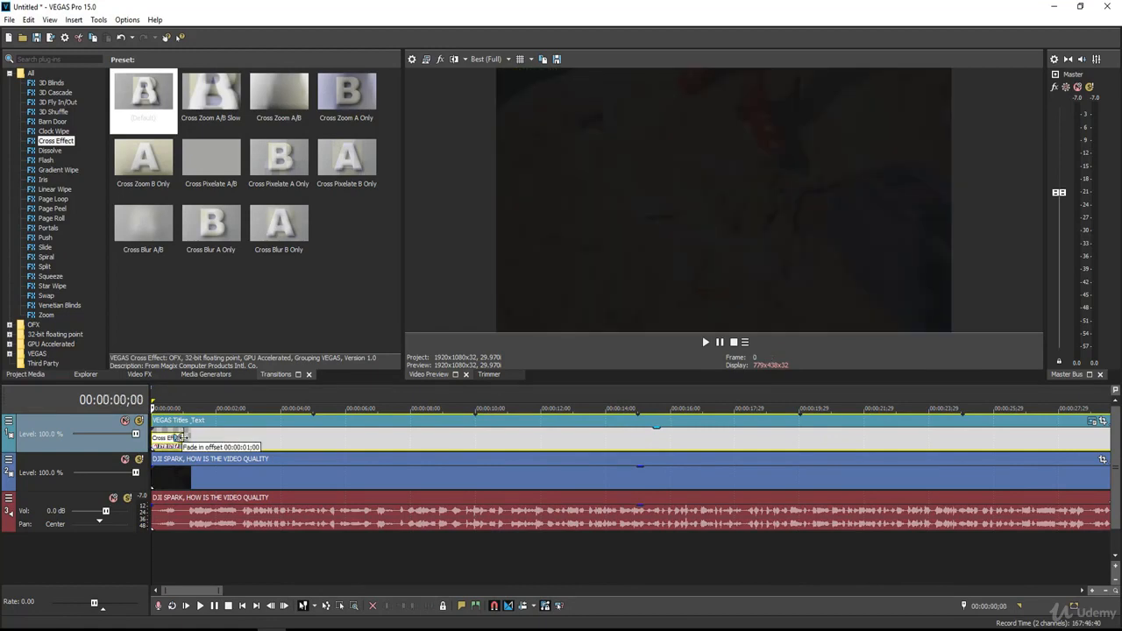
{"action": "left_click_drag", "start_coordinate": [182, 436], "coordinate": [201, 437]}
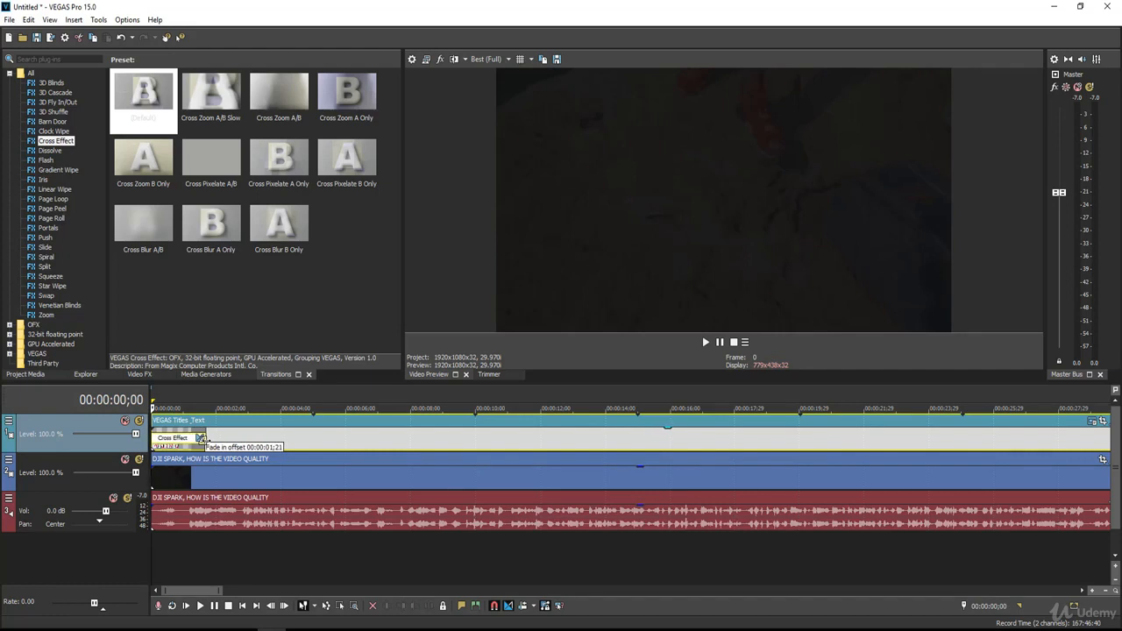
Play the opening twice to preview the longer fade-in, then zoom out to the whole project
{"action": "left_click", "coordinate": [260, 441]}
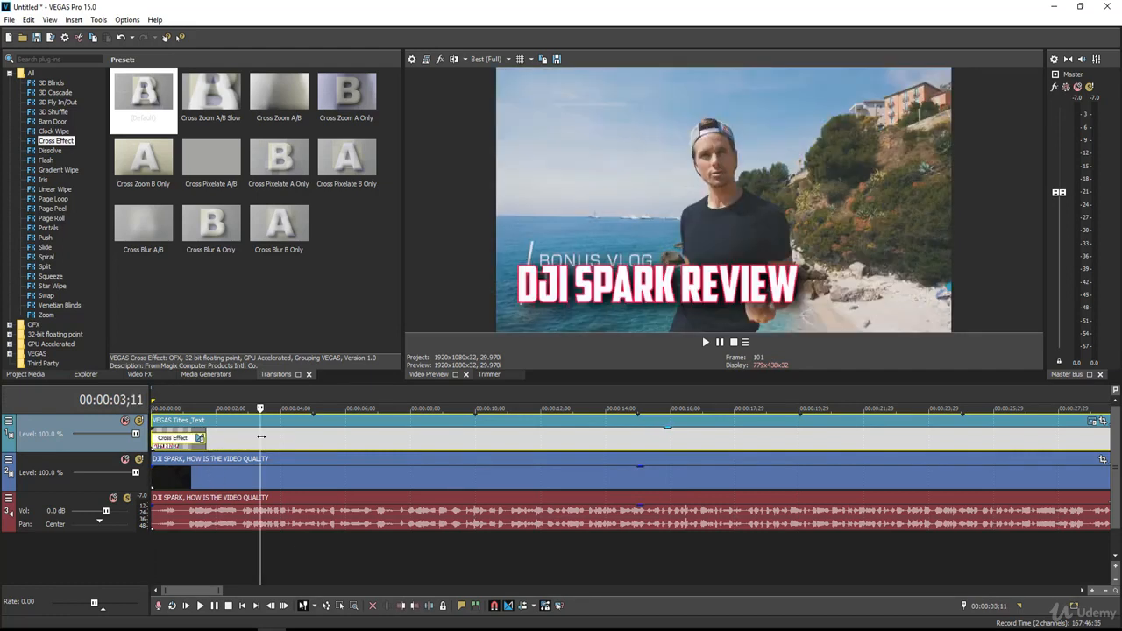
{"action": "left_click_drag", "start_coordinate": [261, 438], "coordinate": [104, 451]}
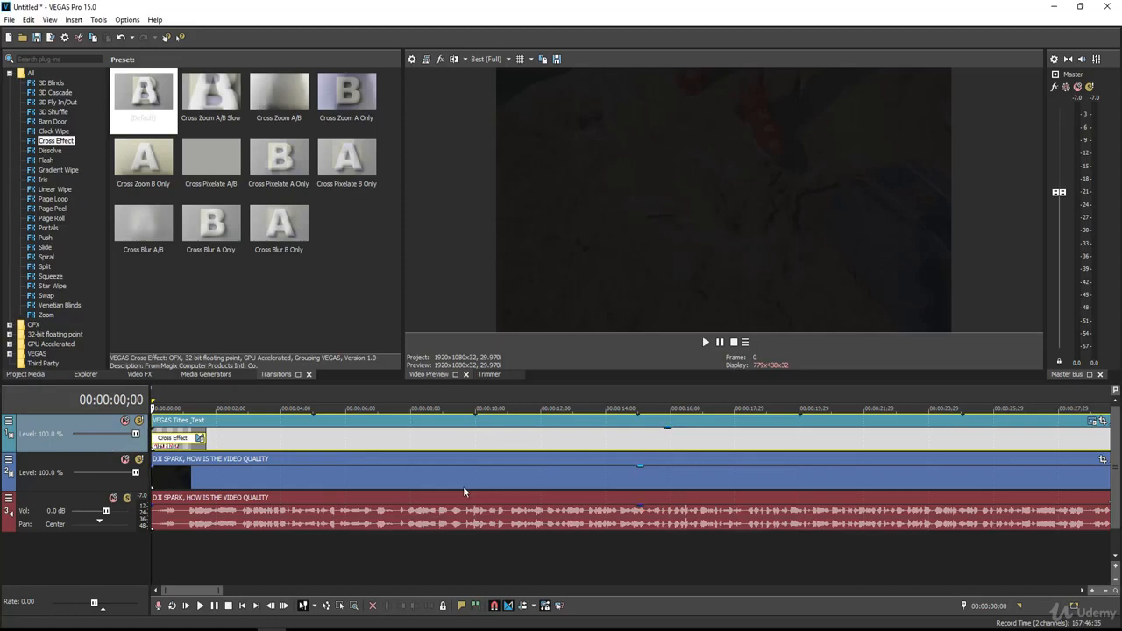
{"action": "key", "text": "space"}
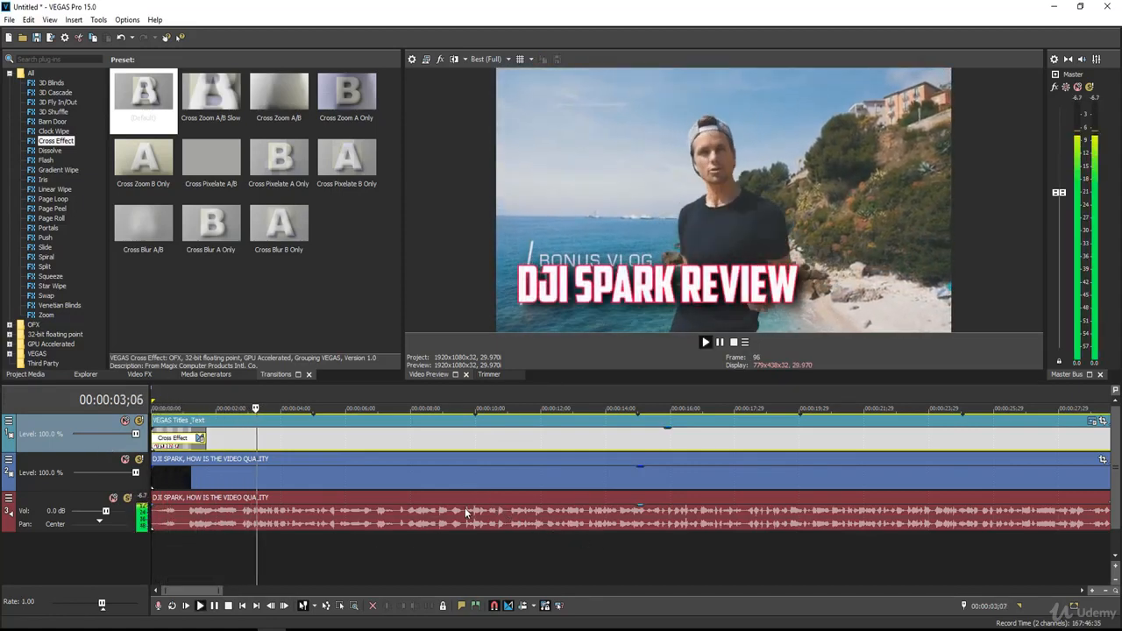
{"action": "key", "text": "space"}
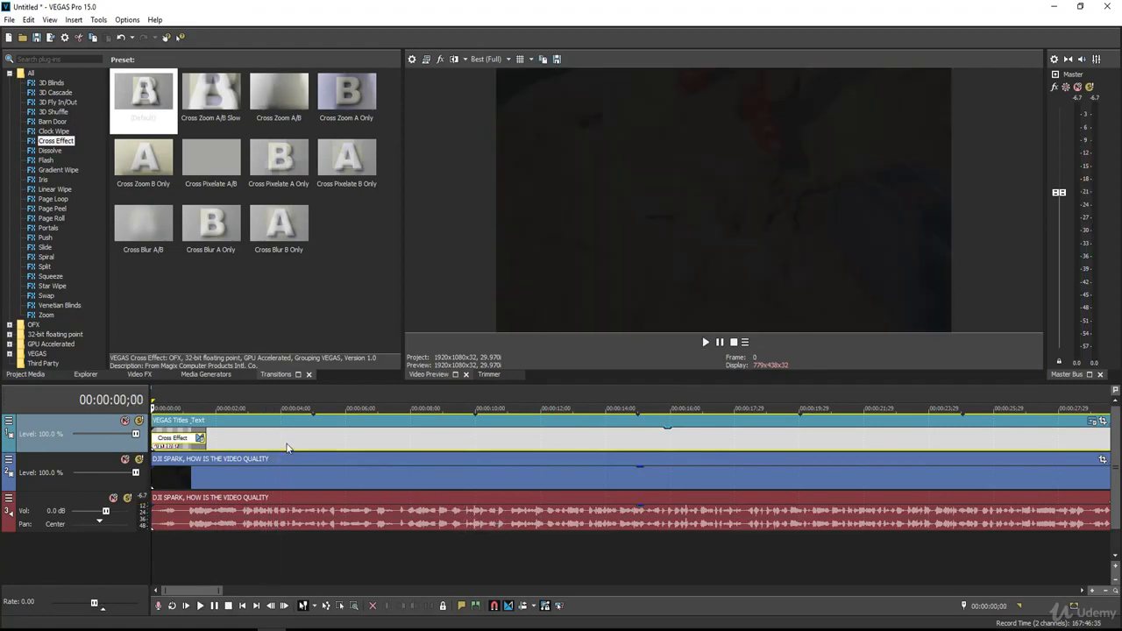
{"action": "key", "text": "space"}
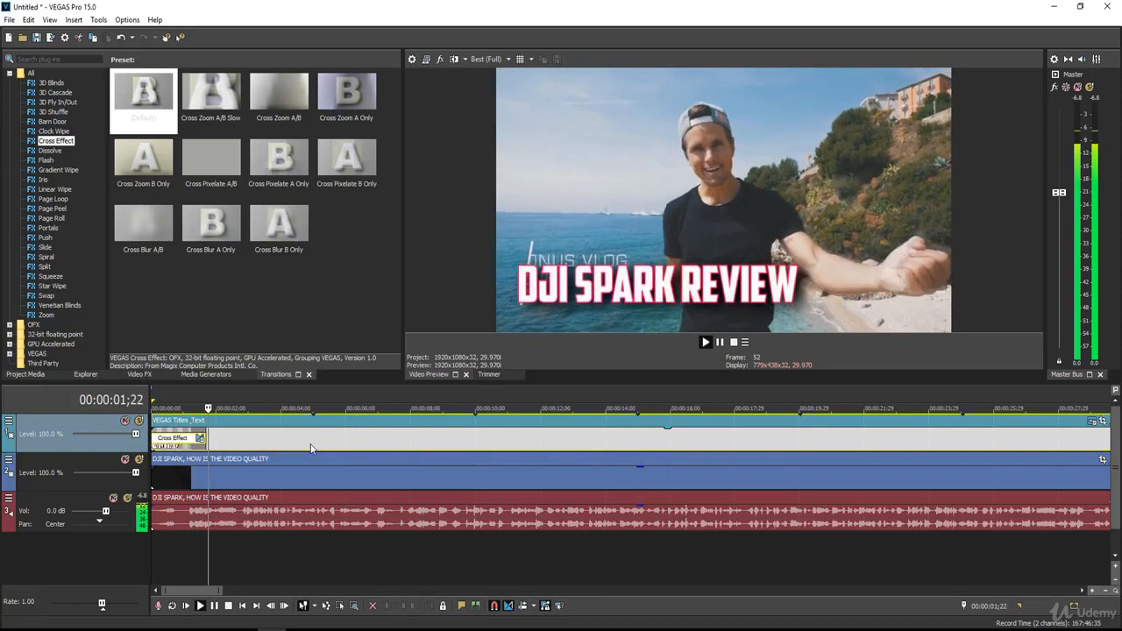
{"action": "left_click", "coordinate": [461, 433]}
{"action": "key", "text": "space"}
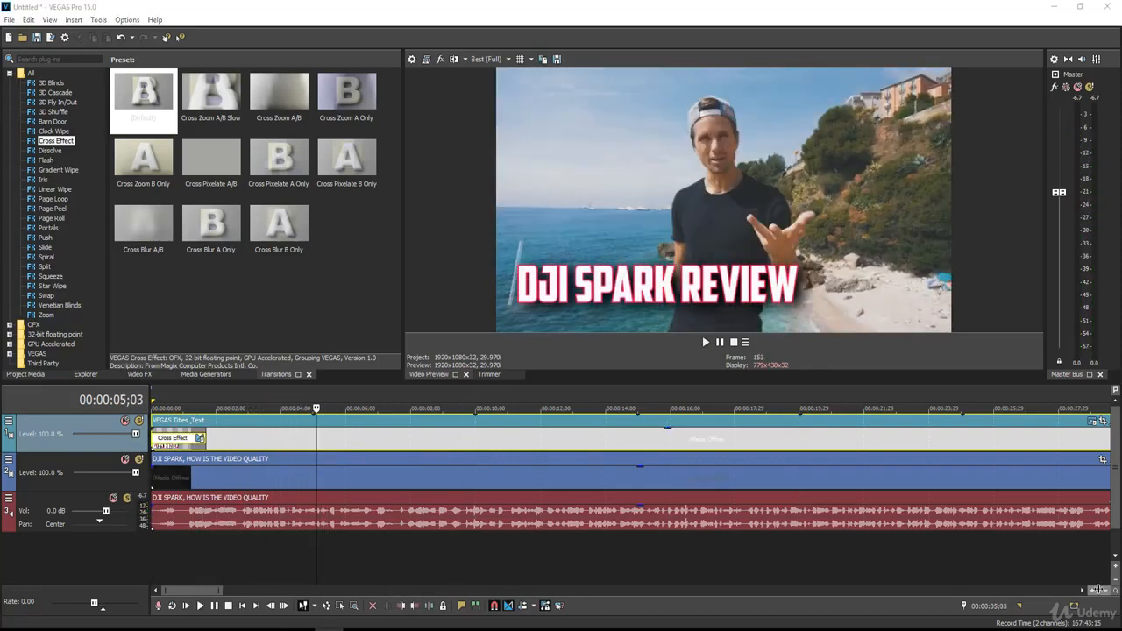
{"action": "left_click", "coordinate": [1107, 592]}
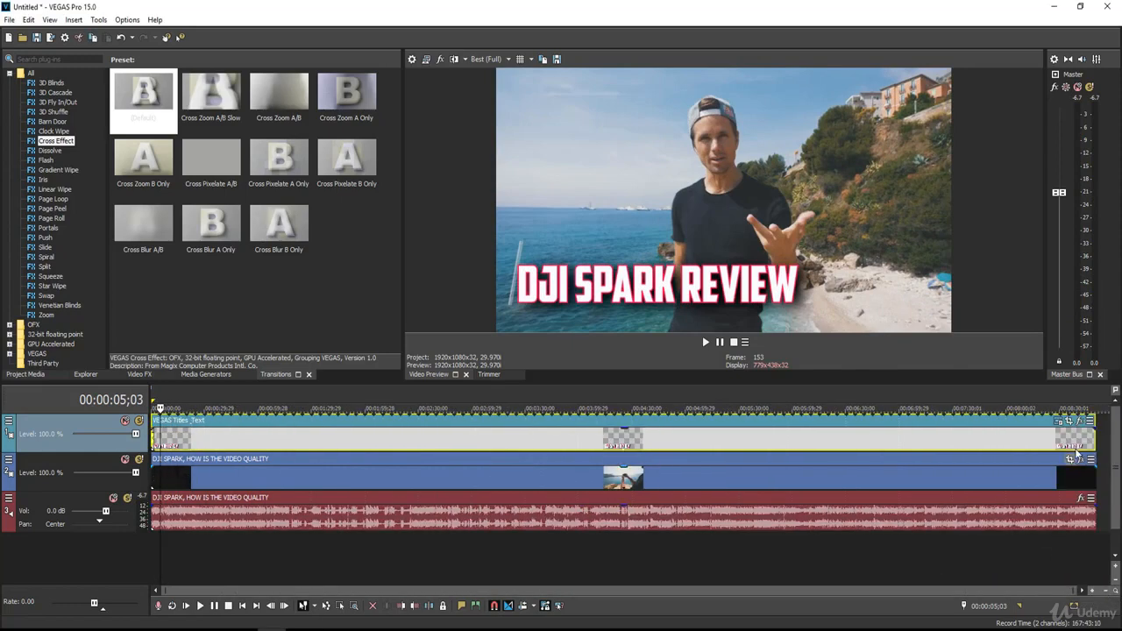
Shorten the title to the opening seconds and apply Cross Zoom B Only to its end
{"action": "left_click_drag", "start_coordinate": [1094, 434], "coordinate": [174, 443]}
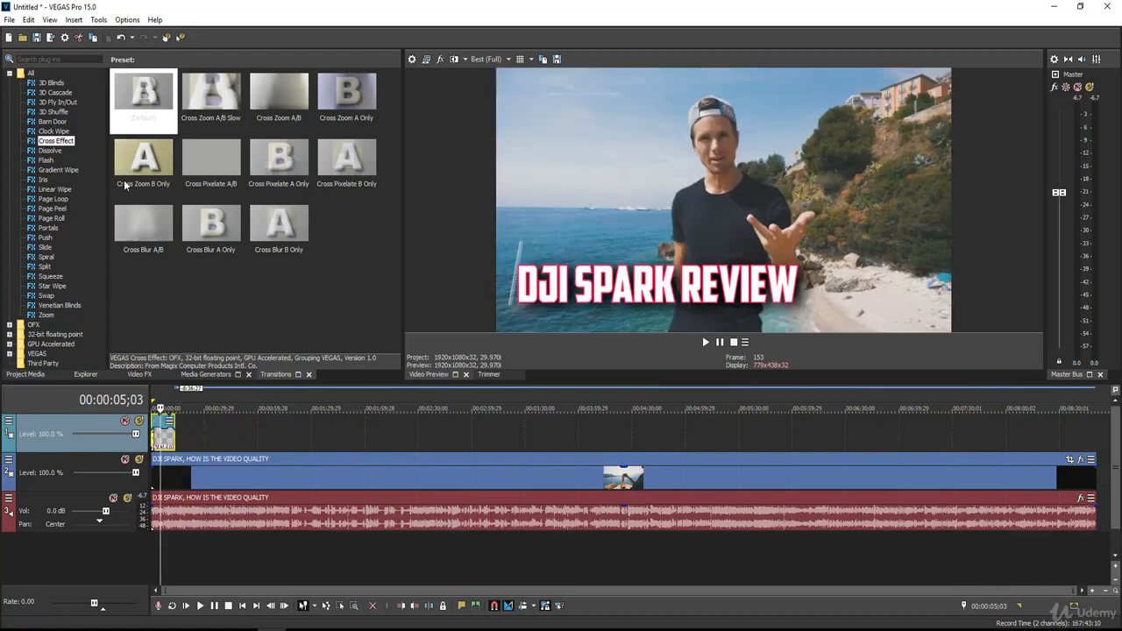
{"action": "left_click_drag", "start_coordinate": [125, 185], "coordinate": [214, 350]}
{"action": "left_click_drag", "start_coordinate": [195, 405], "coordinate": [180, 445]}
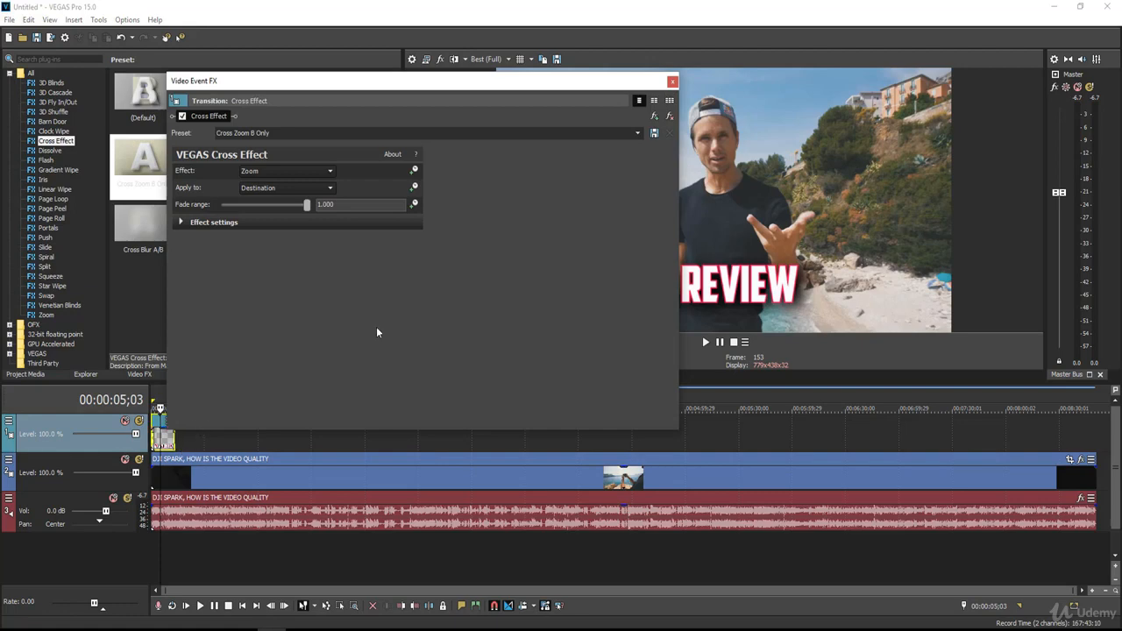
{"action": "left_click", "coordinate": [672, 83]}
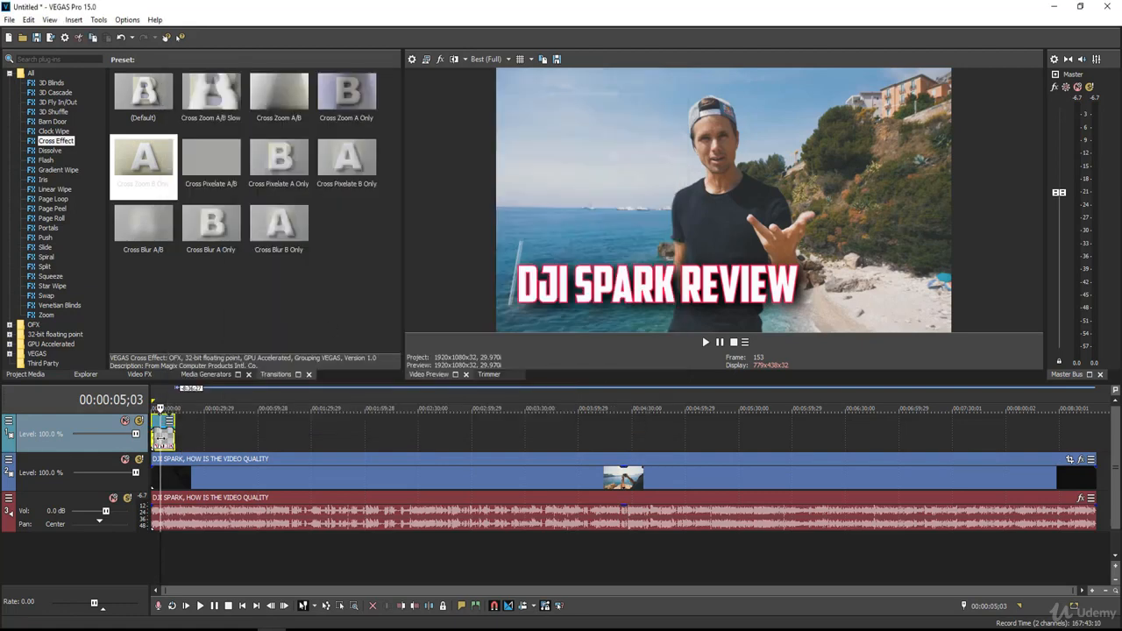
Play from around ten seconds to preview the title's Cross Zoom B Only ending
{"action": "left_click", "coordinate": [167, 439]}
{"action": "left_click", "coordinate": [169, 440]}
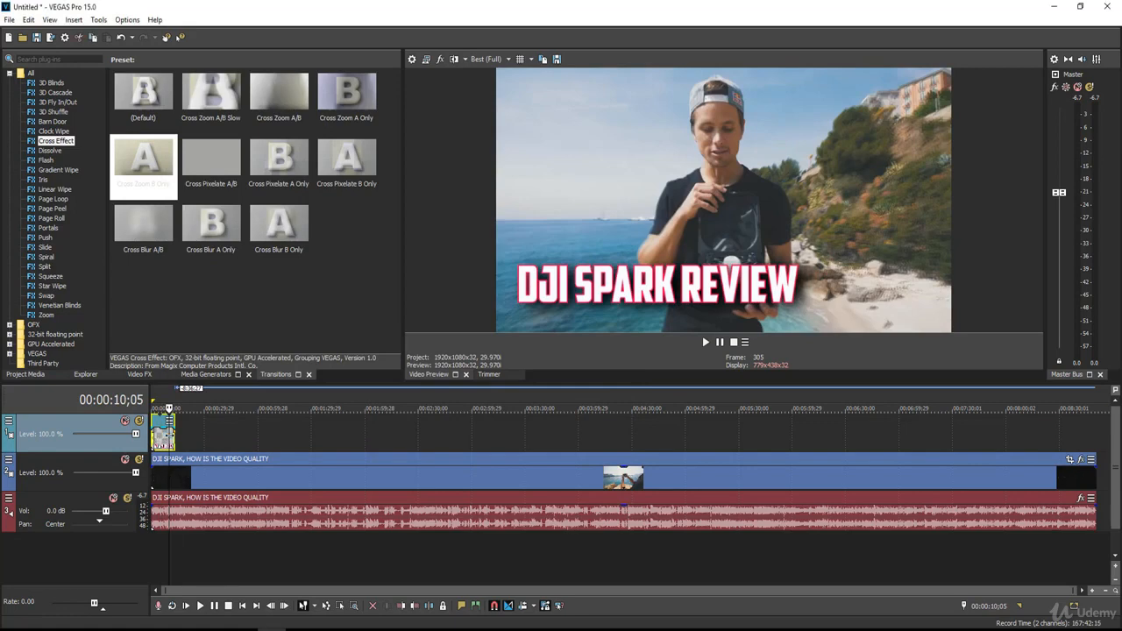
{"action": "key", "text": "space"}
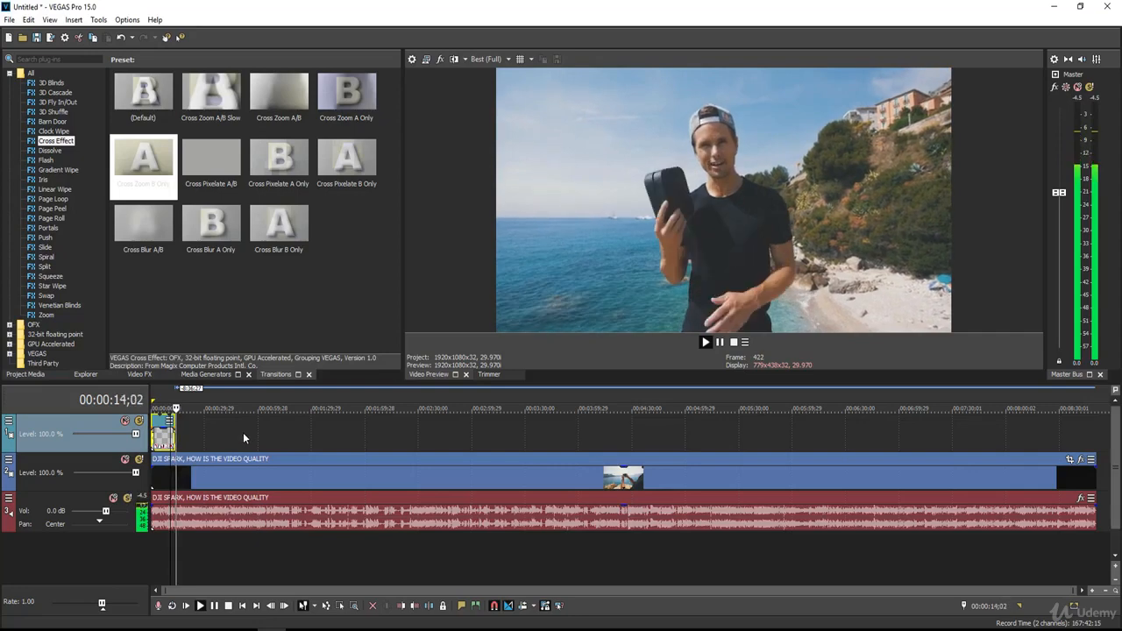
{"action": "key", "text": "space"}
{"action": "left_click", "coordinate": [244, 432]}
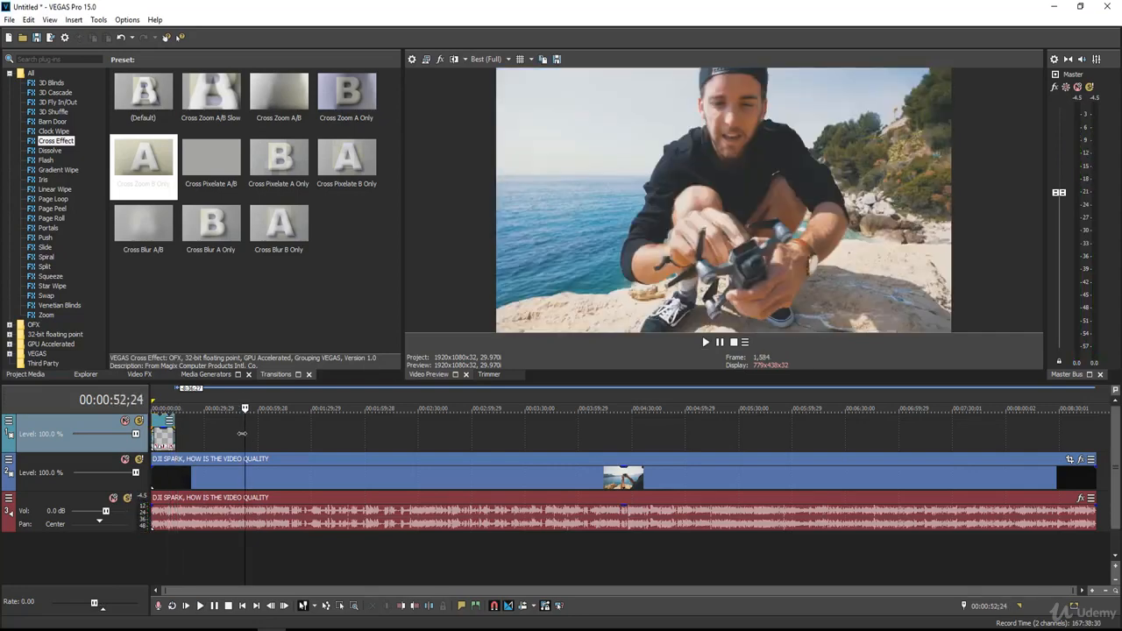